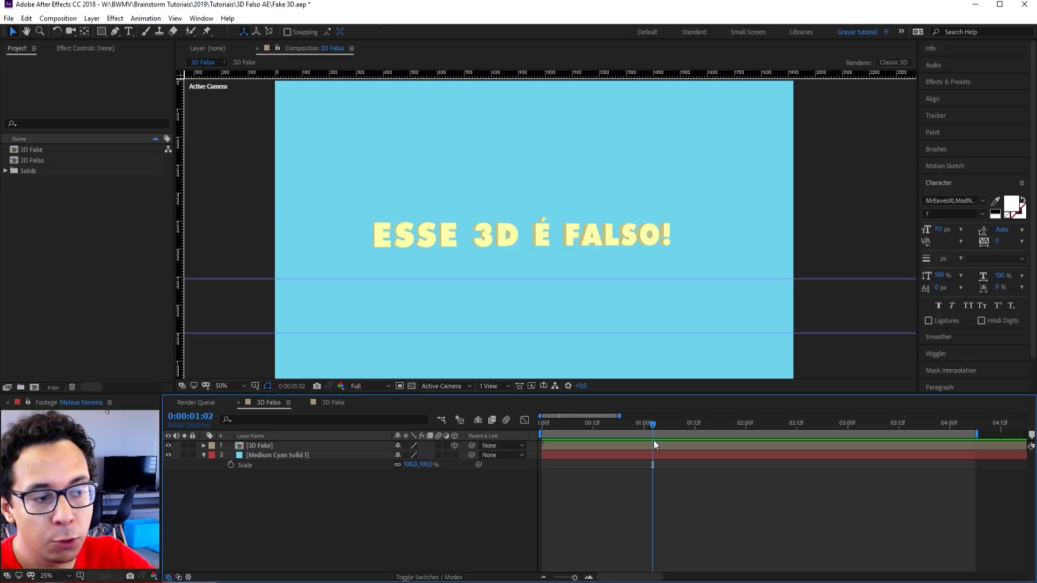
Scrub back through the fake 3D title animation to preview the effect.
{"action": "left_click_drag", "start_coordinate": [646, 426], "coordinate": [569, 429]}
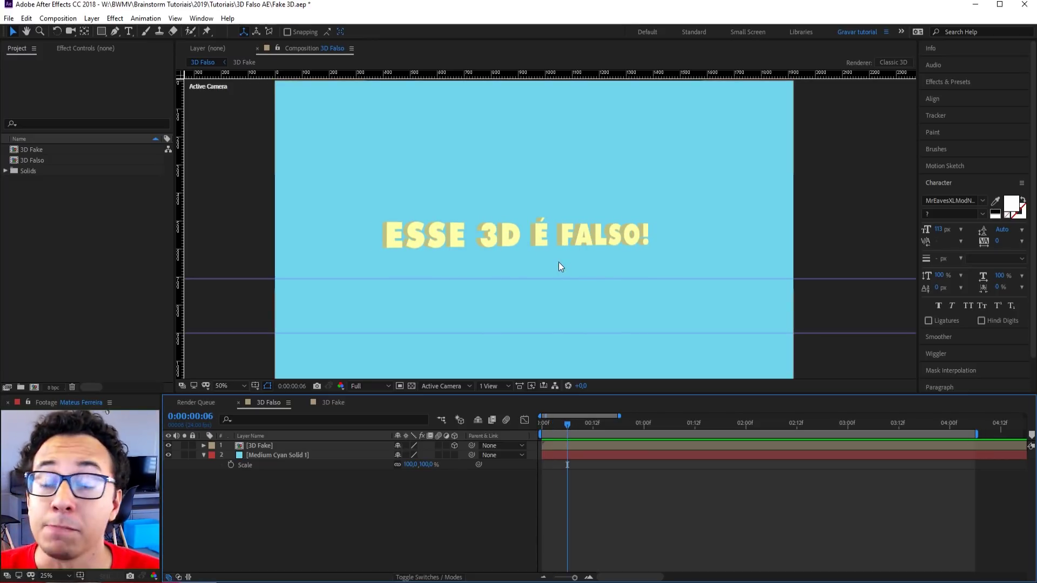
Create a new 1920 x 1080, 24 fps composition named 3D Tutorial.
{"action": "right_click", "coordinate": [66, 229]}
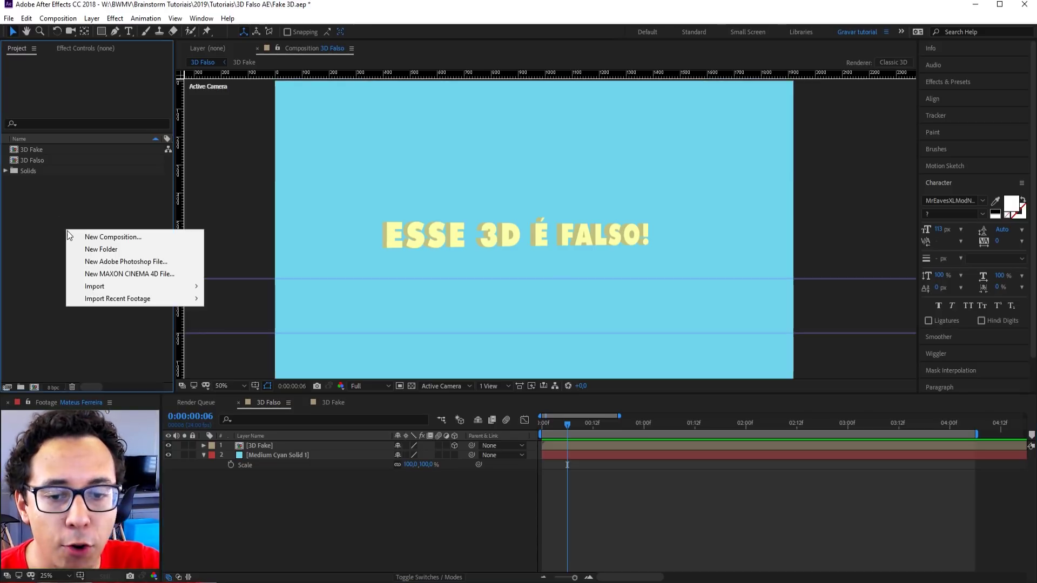
{"action": "left_click", "coordinate": [79, 238]}
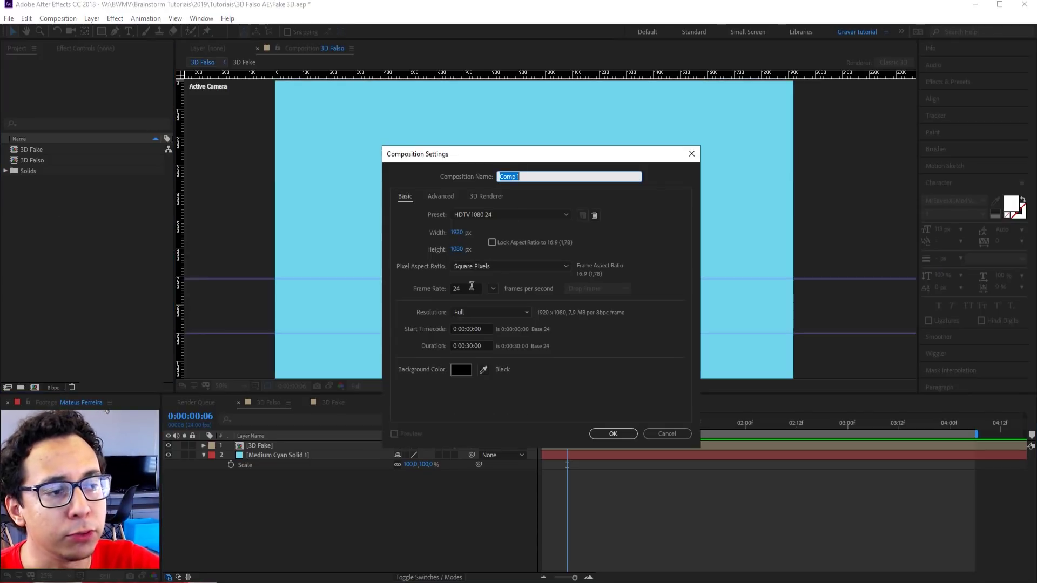
{"action": "key", "text": "shift"}
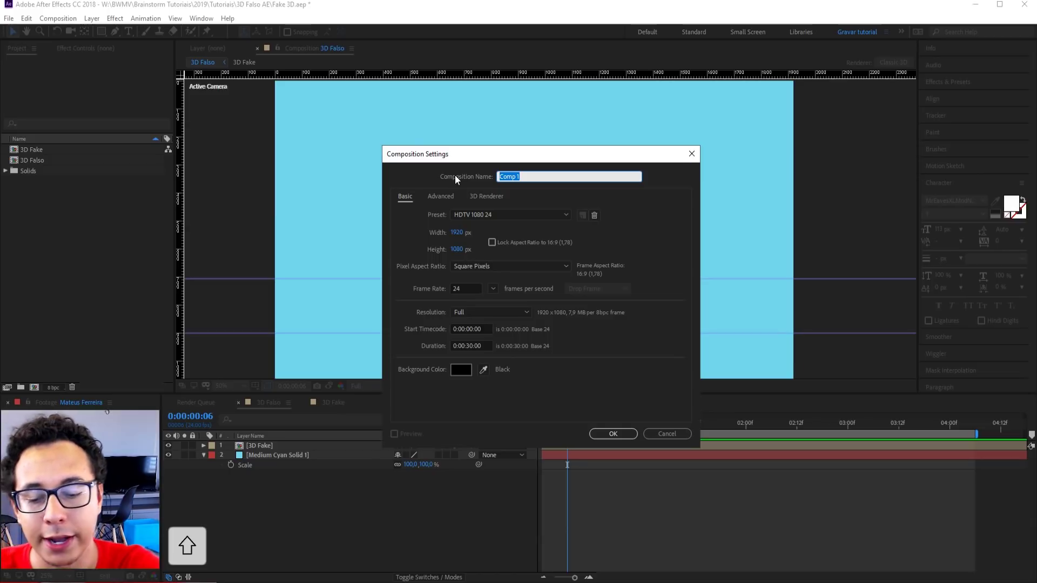
{"action": "type", "text": "3D Tutori"}
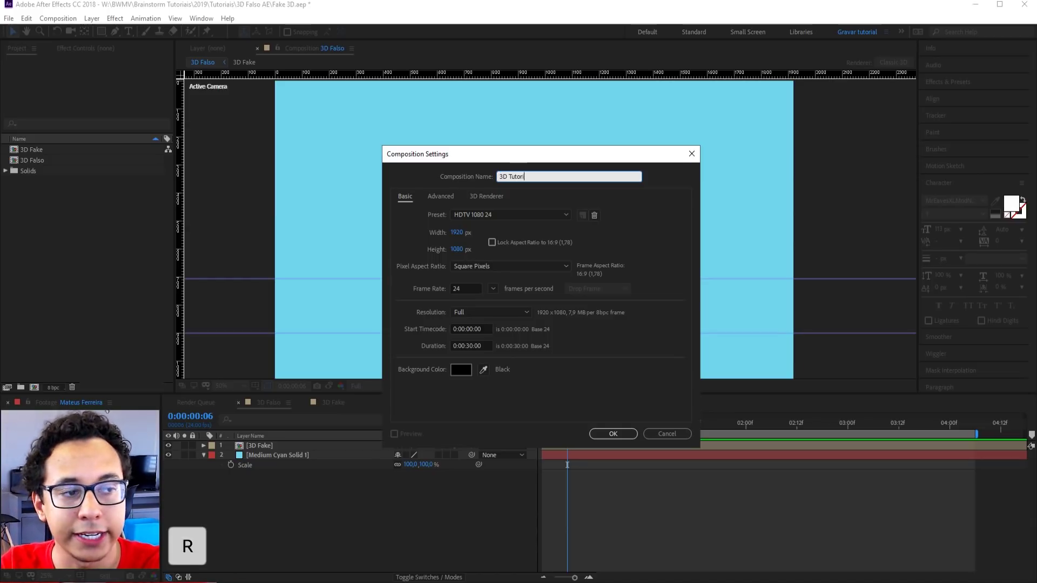
{"action": "type", "text": "al"}
{"action": "key", "text": "Return"}
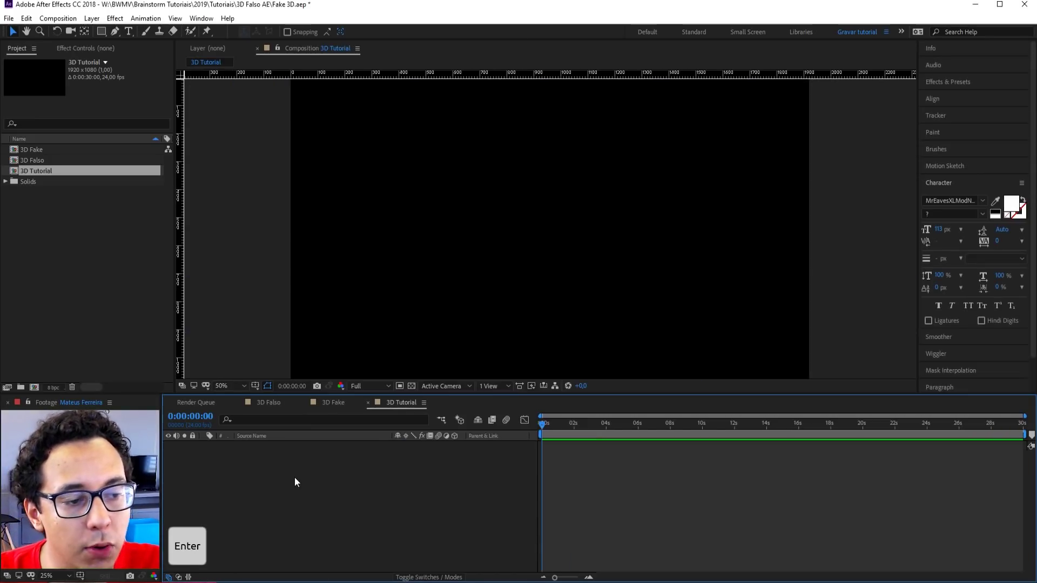
Add a composition-sized solid named Background with a light cyan color.
{"action": "right_click", "coordinate": [289, 499]}
{"action": "mouse_move", "coordinate": [330, 378]}
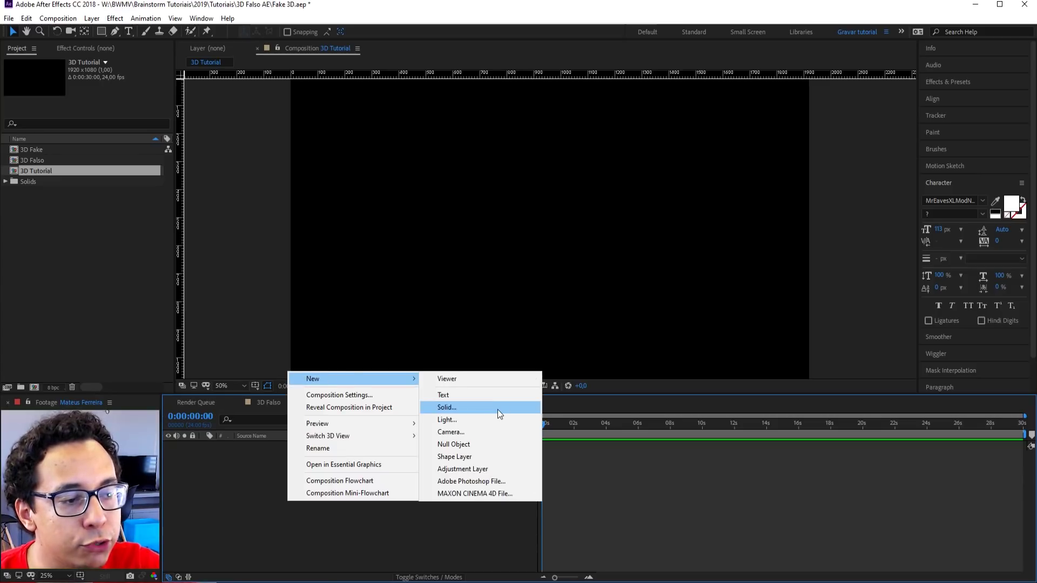
{"action": "left_click", "coordinate": [497, 410]}
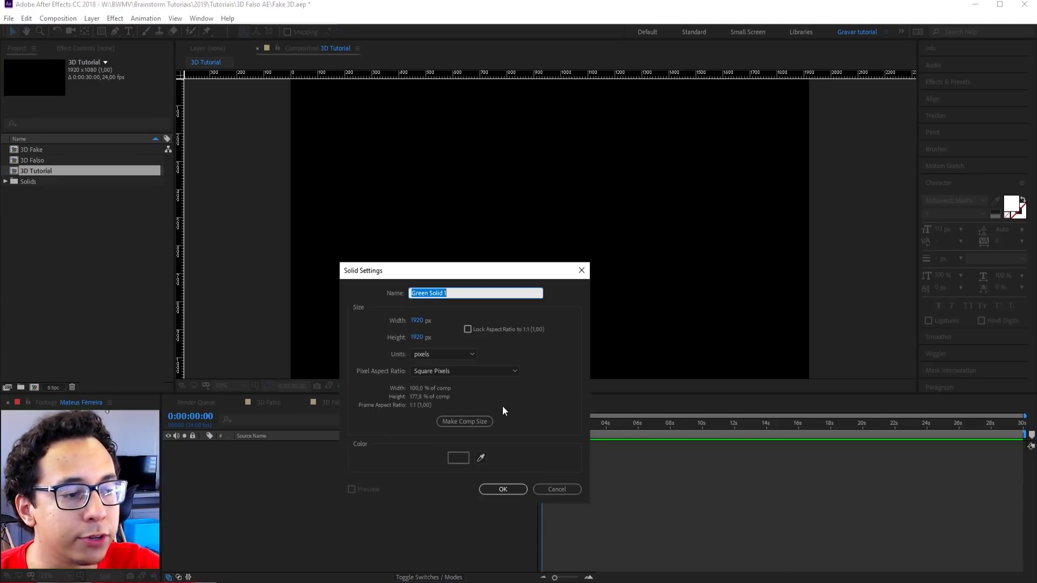
{"action": "left_click", "coordinate": [474, 422]}
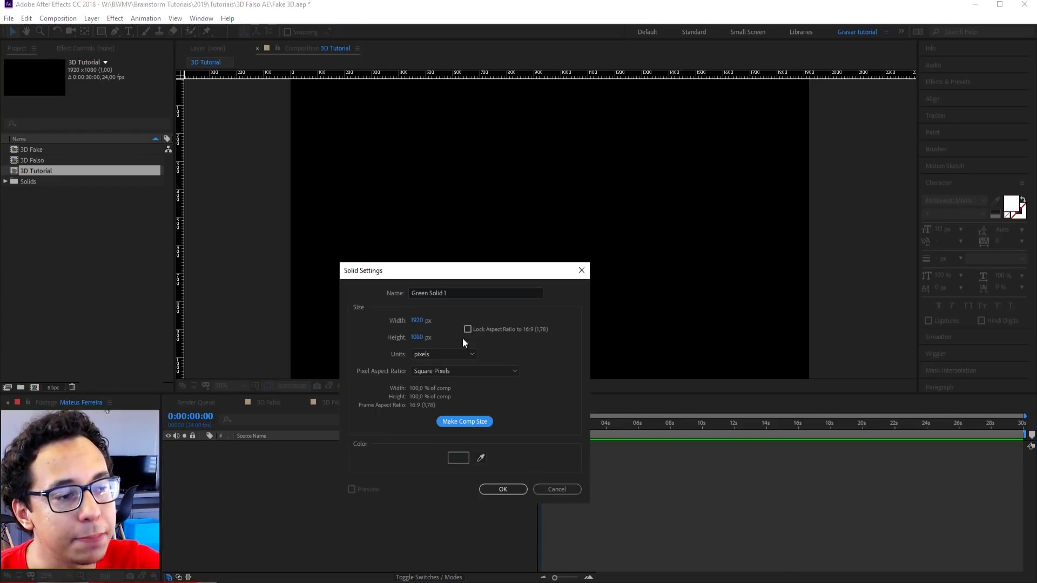
{"action": "left_click", "coordinate": [459, 293]}
{"action": "type", "text": "Background"}
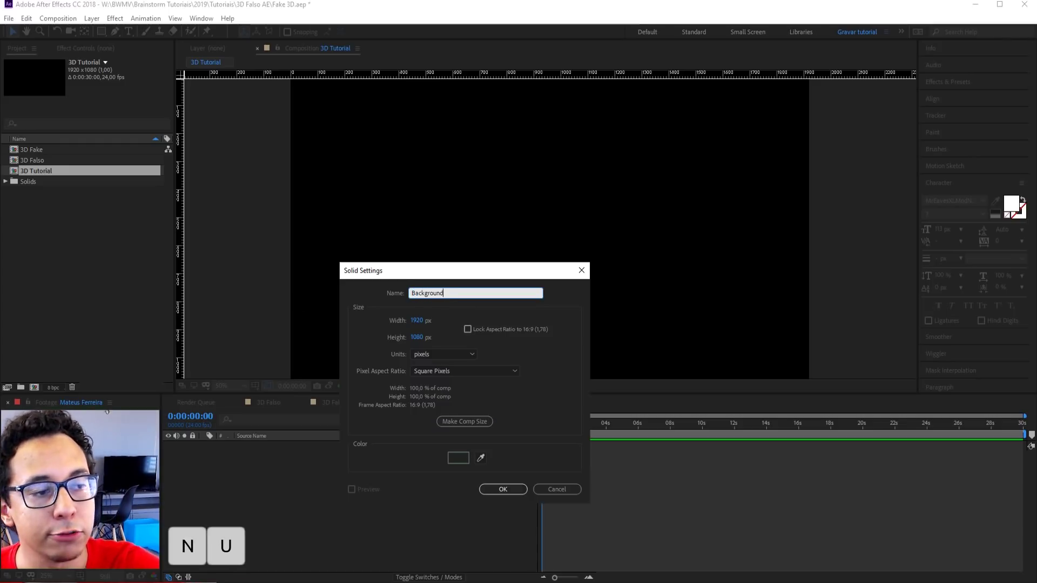
{"action": "left_click", "coordinate": [458, 458]}
{"action": "left_click", "coordinate": [135, 392]}
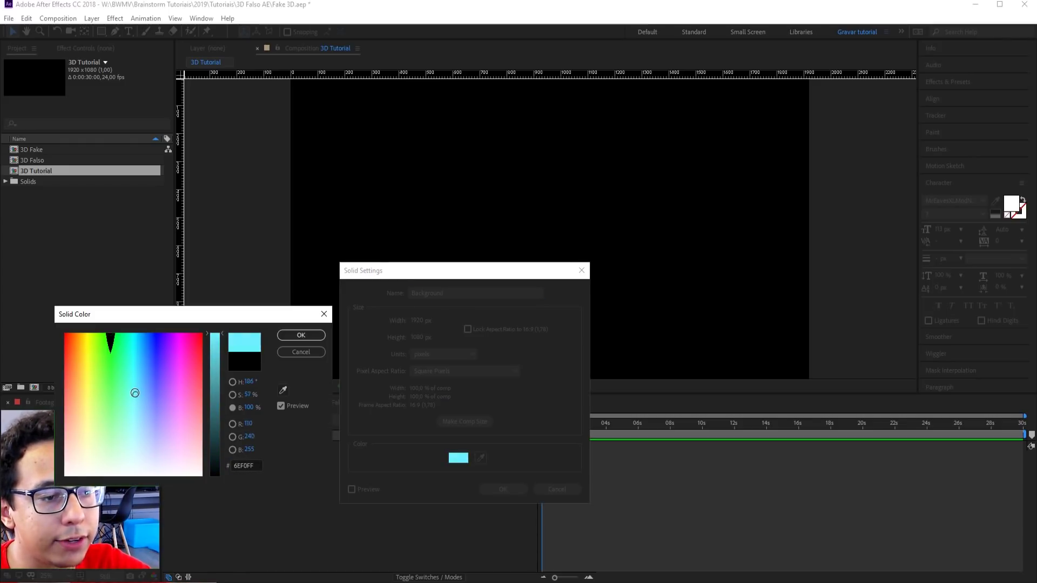
{"action": "left_click", "coordinate": [133, 405]}
{"action": "key", "text": "Return"}
{"action": "key", "text": "Return"}
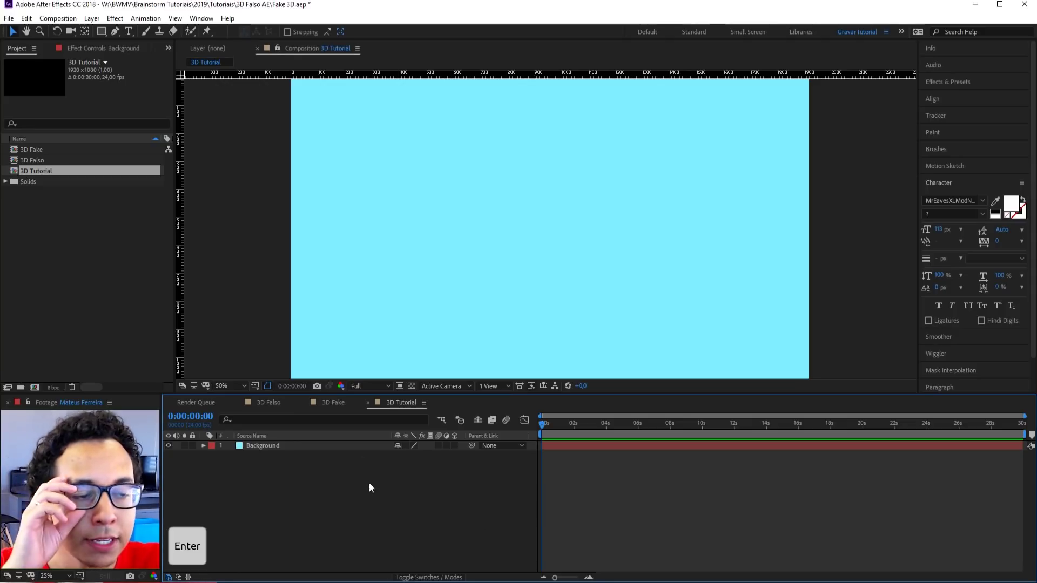
Add a text layer reading TUTORIAL 3D over the background.
{"action": "left_click", "coordinate": [129, 31]}
{"action": "left_click", "coordinate": [453, 245]}
{"action": "type", "text": "TUTO"}
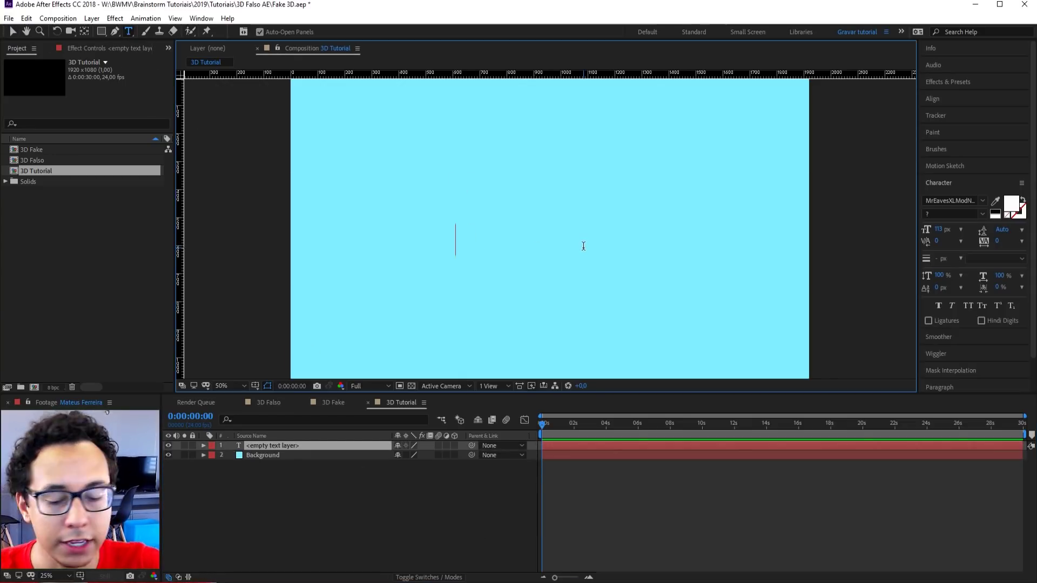
{"action": "type", "text": "RIAL 3D"}
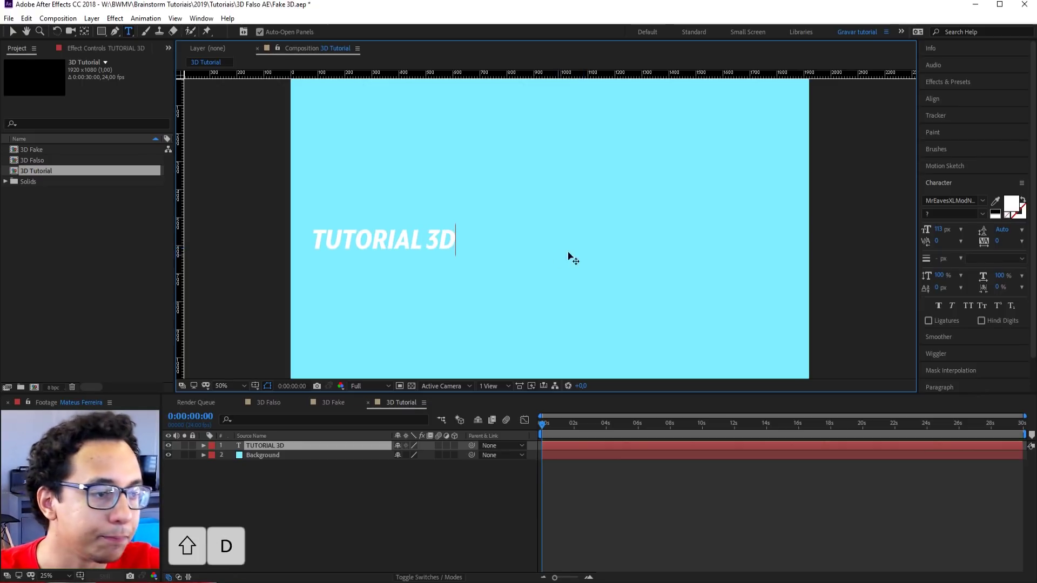
Change the title text to a bold upright MrEavesXLModOT font and set its size to 150 px.
{"action": "key", "text": "ctrl+a"}
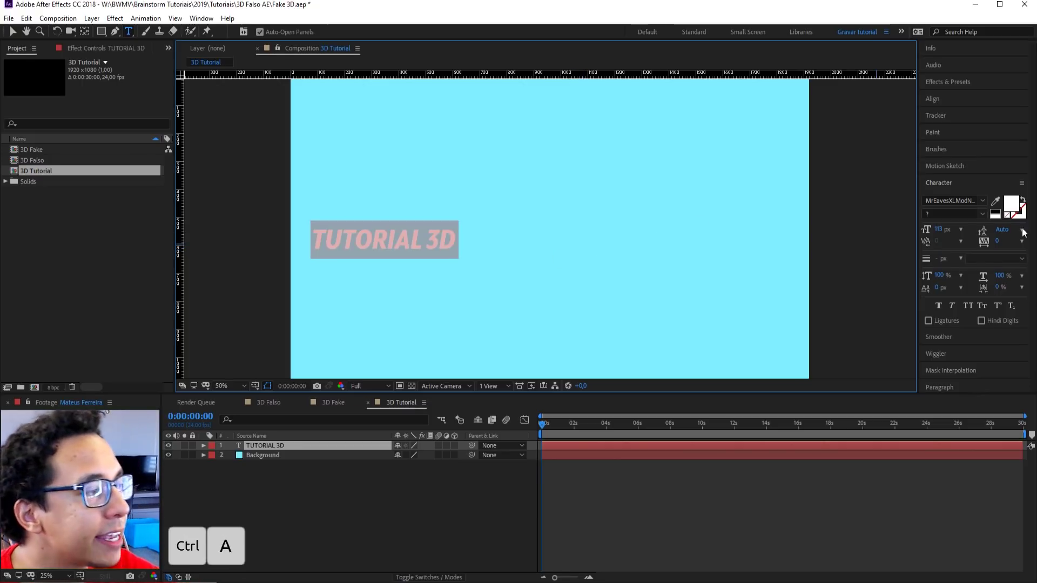
{"action": "left_click", "coordinate": [983, 201]}
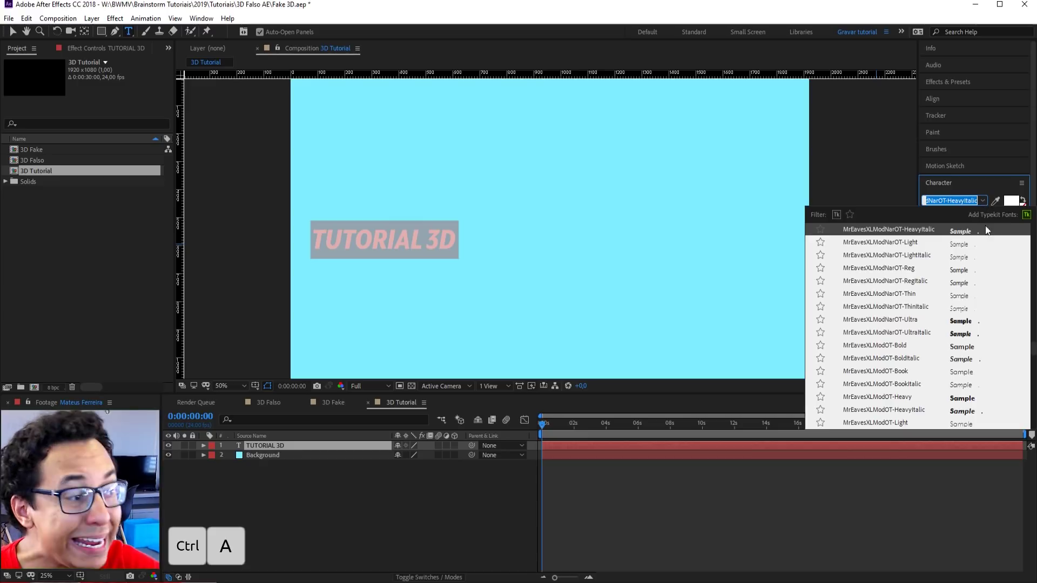
{"action": "scroll", "coordinate": [925, 287], "scroll_direction": "down", "scroll_amount": 15}
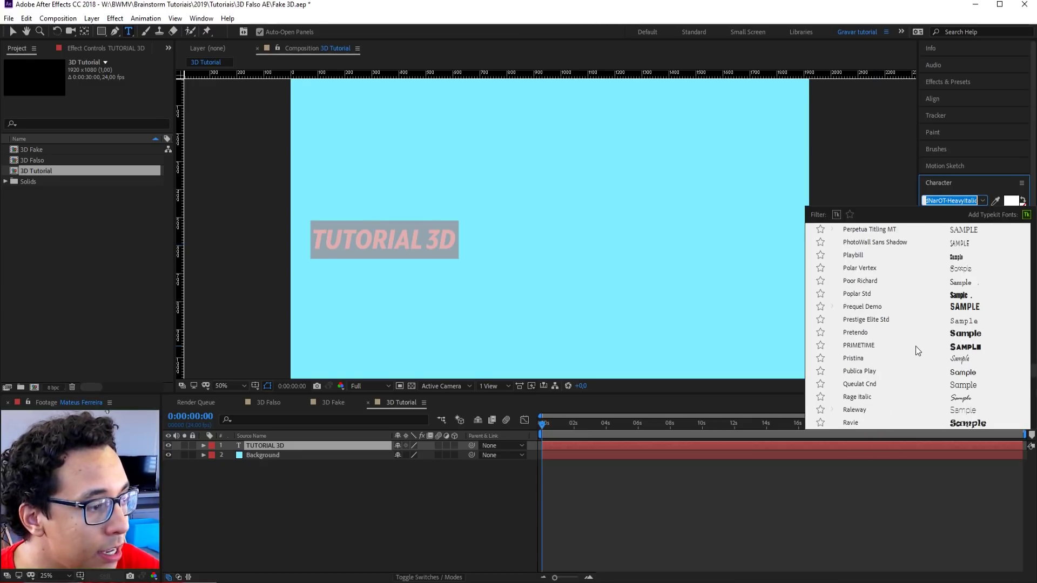
{"action": "scroll", "coordinate": [915, 348], "scroll_direction": "down", "scroll_amount": 4}
{"action": "scroll", "coordinate": [913, 346], "scroll_direction": "down", "scroll_amount": 3}
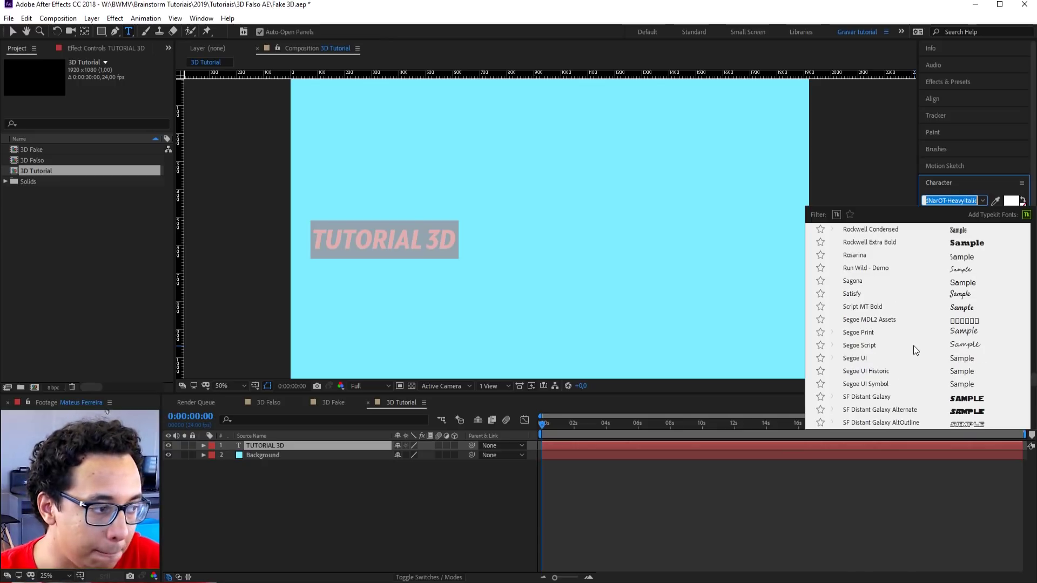
{"action": "scroll", "coordinate": [912, 346], "scroll_direction": "up", "scroll_amount": 2}
{"action": "left_click", "coordinate": [942, 228]}
{"action": "left_click_drag", "start_coordinate": [942, 228], "coordinate": [1024, 214]}
Give the title text a yellow fill and center the layer in the composition.
{"action": "left_click", "coordinate": [1010, 205]}
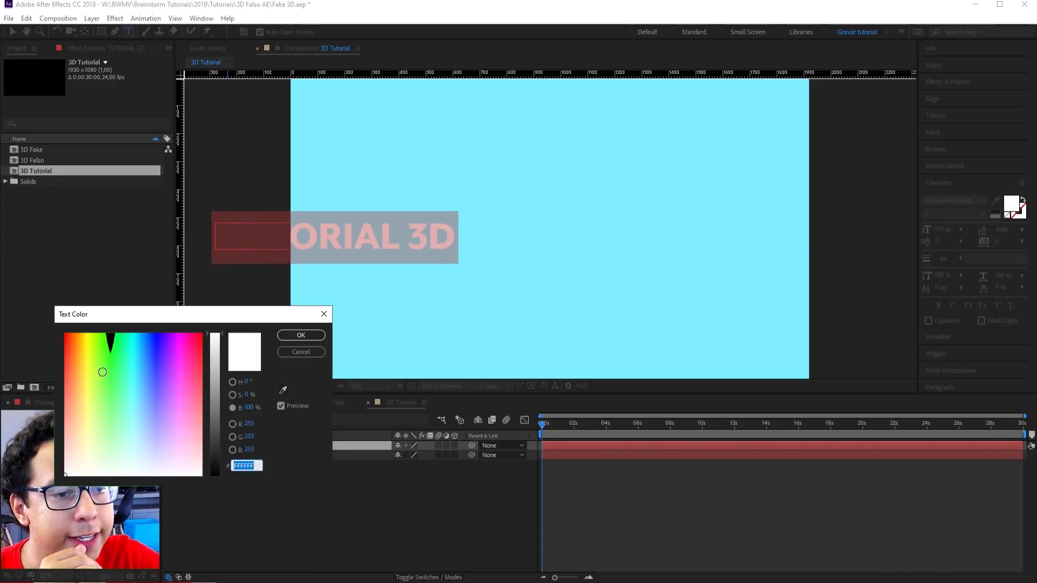
{"action": "left_click", "coordinate": [91, 350]}
{"action": "left_click_drag", "start_coordinate": [88, 336], "coordinate": [92, 385]}
{"action": "left_click", "coordinate": [301, 335]}
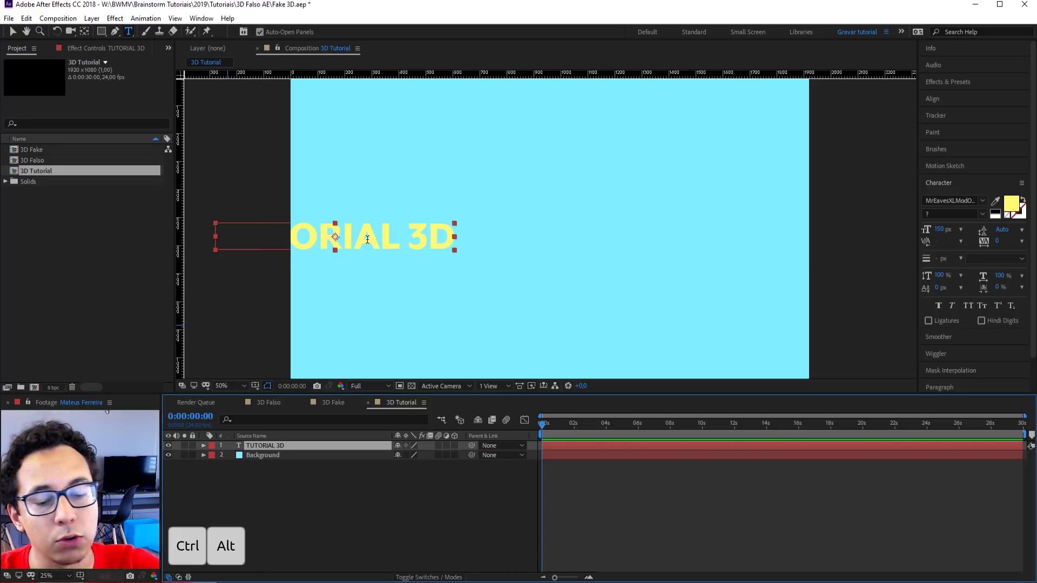
{"action": "key", "text": "ctrl+Home"}
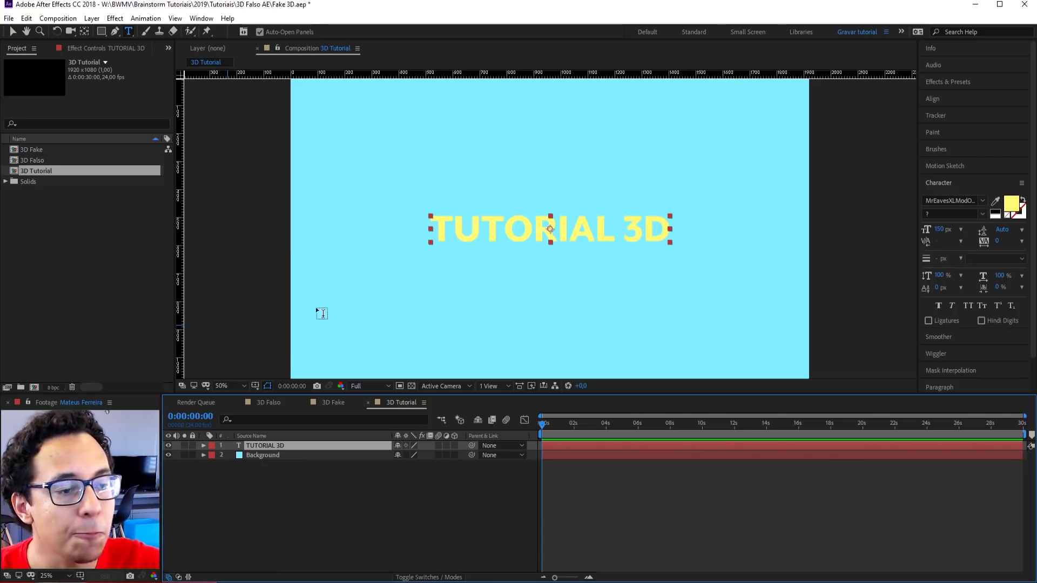
Lighten the title text's fill to a pale yellow.
{"action": "left_click", "coordinate": [602, 474]}
{"action": "key", "text": "Return"}
Make the TUTORIAL 3D text layer a 3D layer and reveal its rotation properties.
{"action": "left_click", "coordinate": [263, 445]}
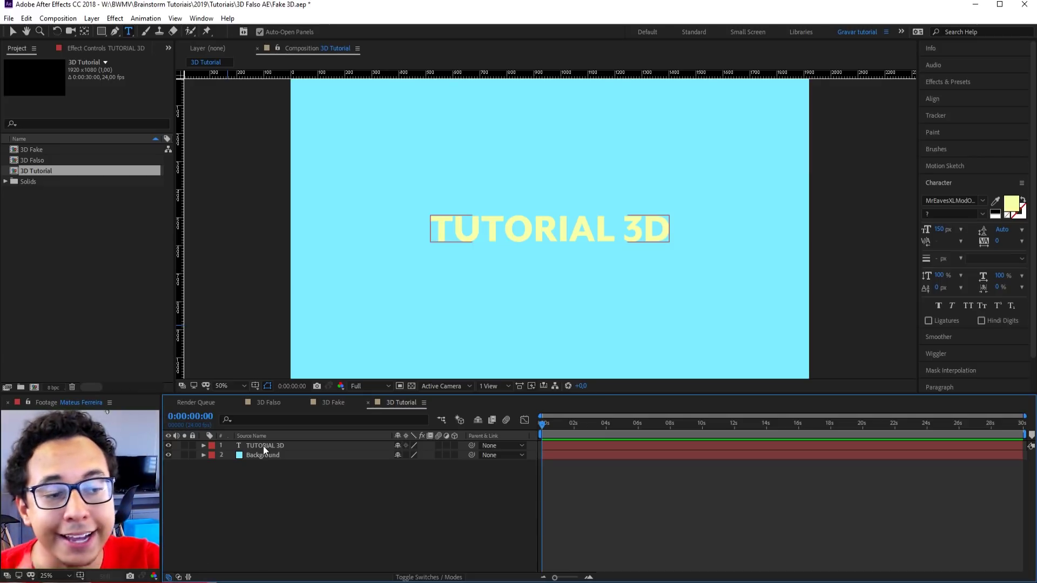
{"action": "left_click", "coordinate": [455, 445]}
{"action": "key", "text": "r"}
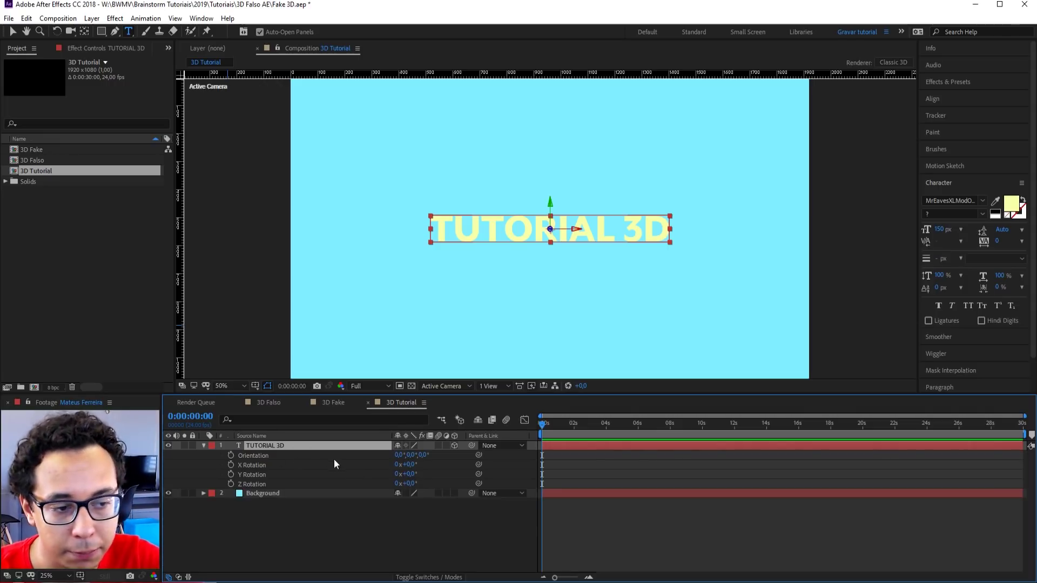
Try rotating the 3D title about its axes, undo the rotation and deselect the layer.
{"action": "left_click_drag", "start_coordinate": [409, 464], "coordinate": [468, 474]}
{"action": "key", "text": "ctrl+z"}
{"action": "key", "text": "ctrl+z"}
{"action": "key", "text": "ctrl+z"}
{"action": "left_click", "coordinate": [588, 485]}
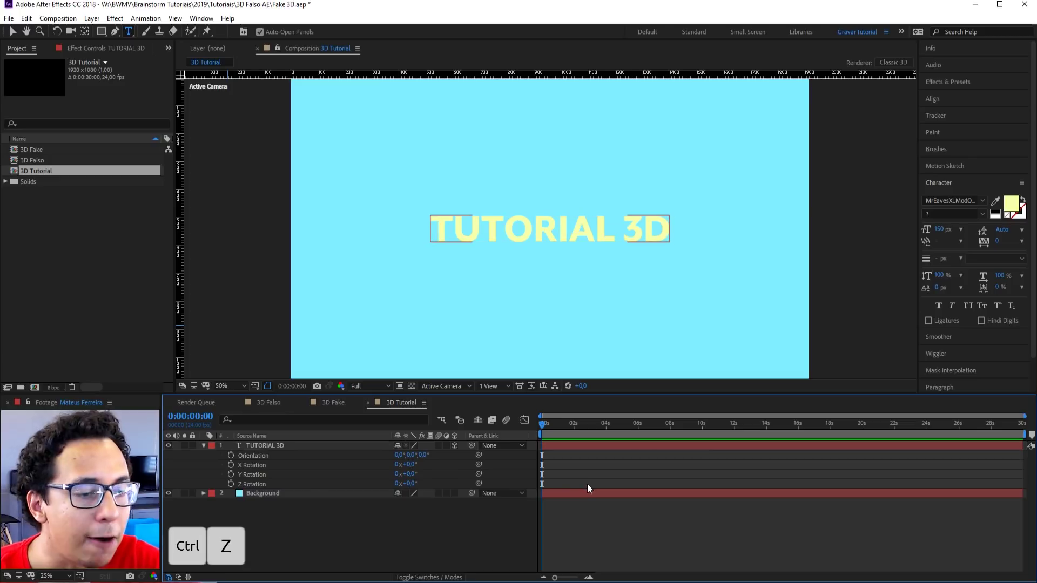
Reveal the TUTORIAL 3D layer's Position and separate it into X, Y and Z dimensions.
{"action": "left_click", "coordinate": [260, 449]}
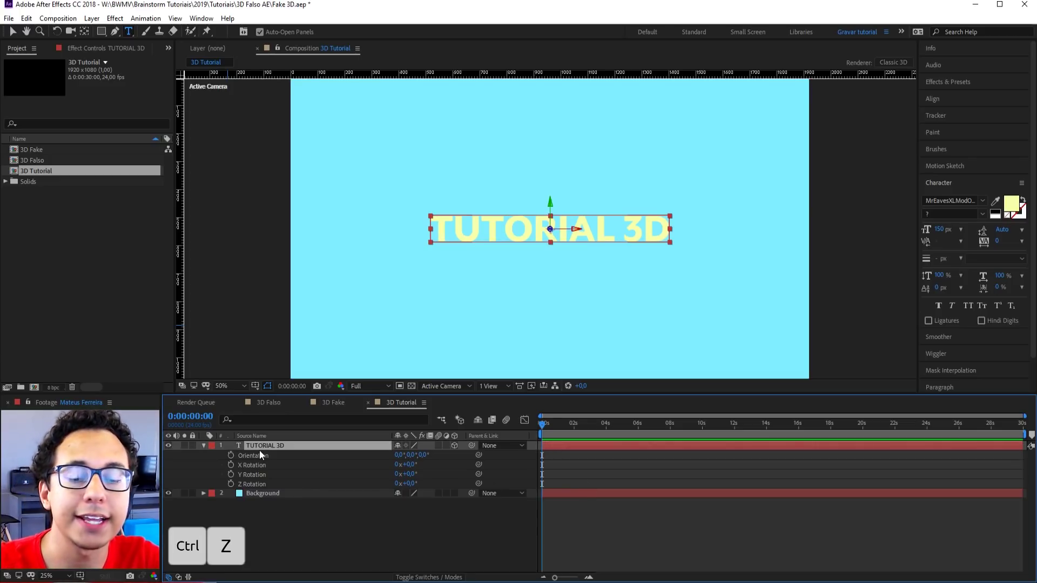
{"action": "key", "text": "p"}
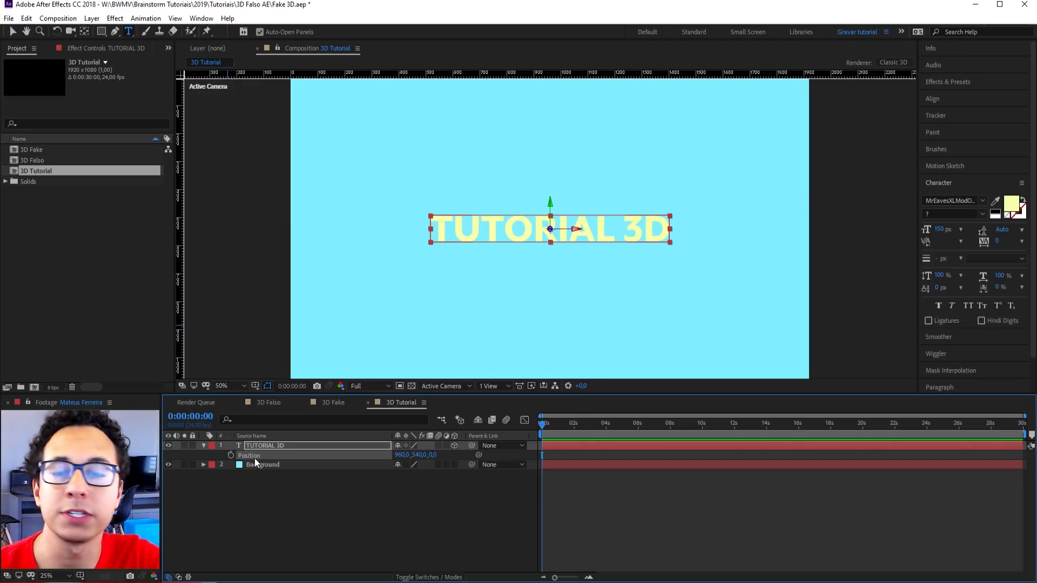
{"action": "right_click", "coordinate": [254, 457]}
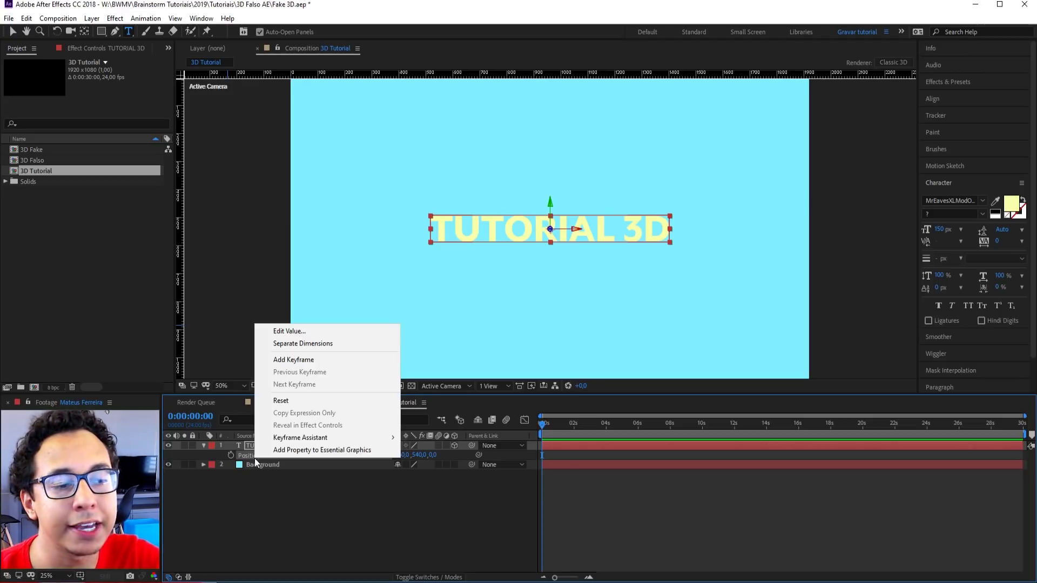
{"action": "left_click", "coordinate": [306, 347]}
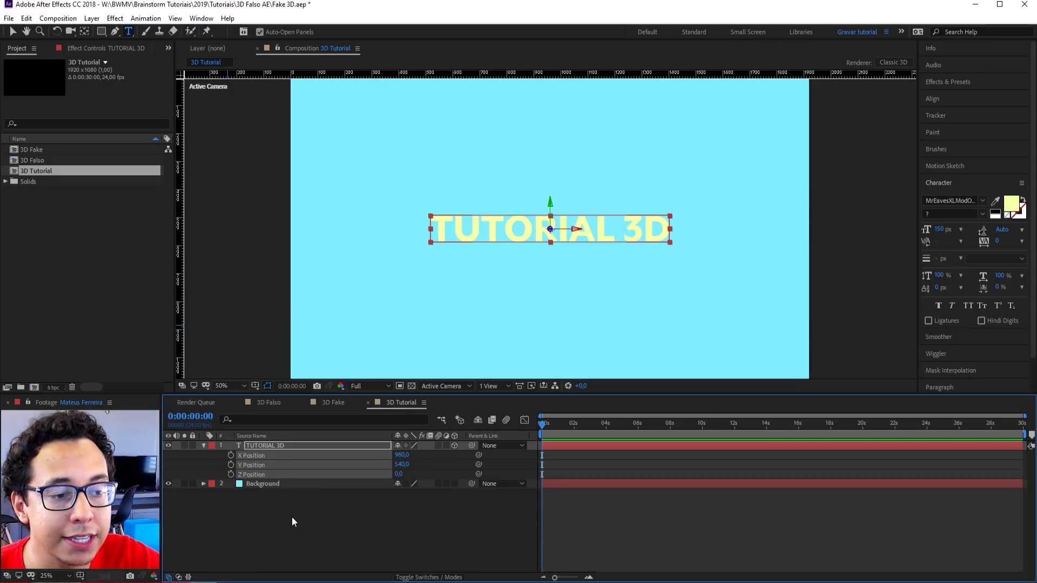
Add the expression index to the TUTORIAL 3D layer's Z Position and collapse the expression.
{"action": "left_click", "coordinate": [254, 453]}
{"action": "left_click", "coordinate": [257, 465]}
{"action": "left_click", "coordinate": [259, 473]}
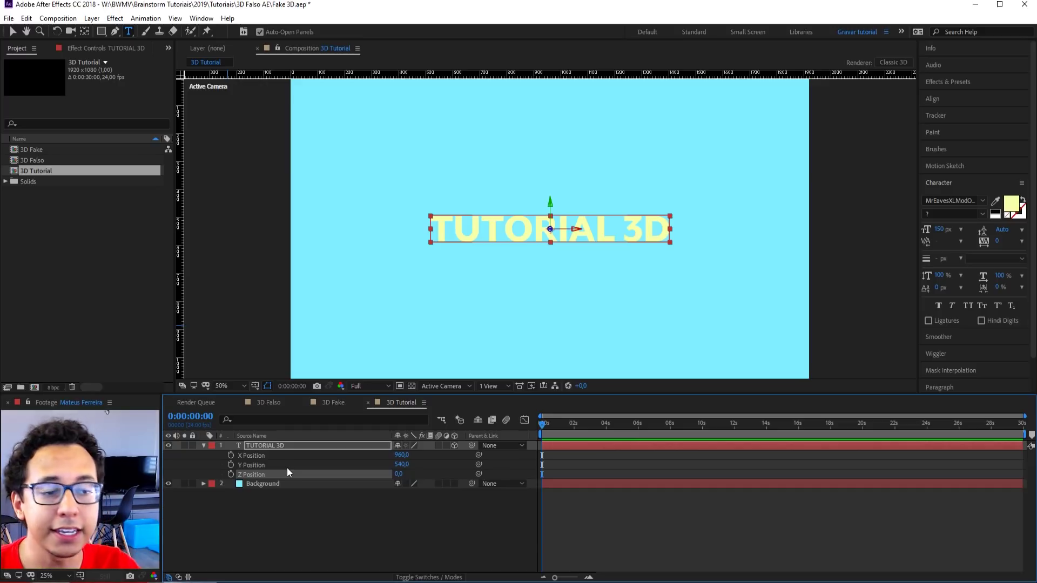
{"action": "left_click", "coordinate": [232, 474], "text": "alt"}
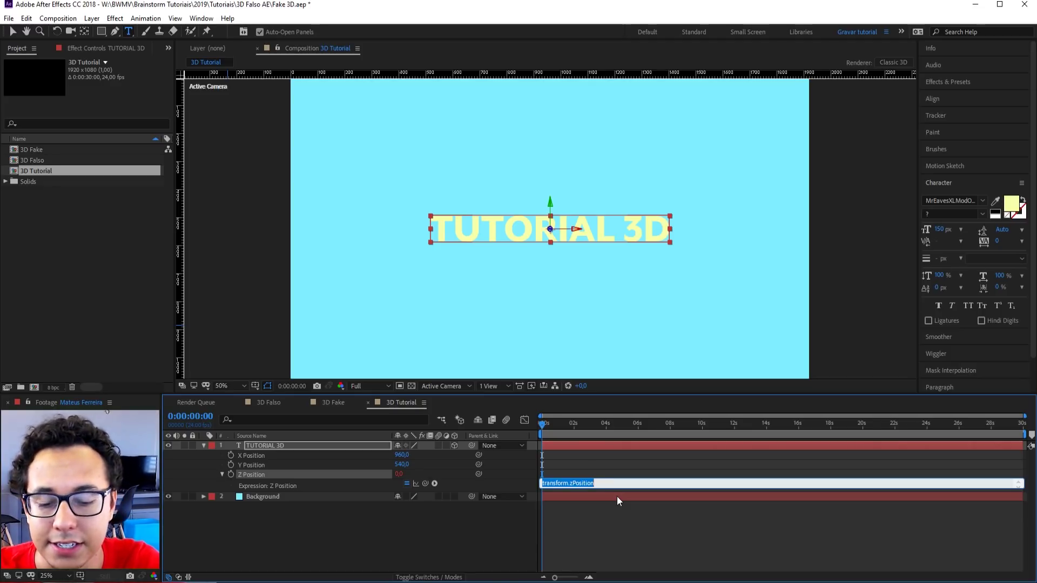
{"action": "type", "text": "index"}
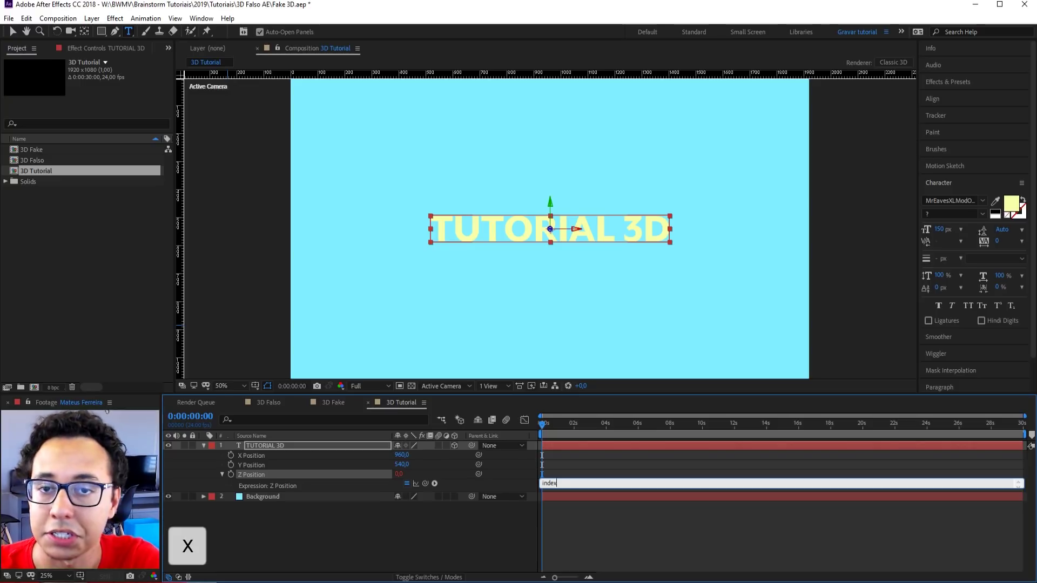
{"action": "left_click", "coordinate": [617, 496]}
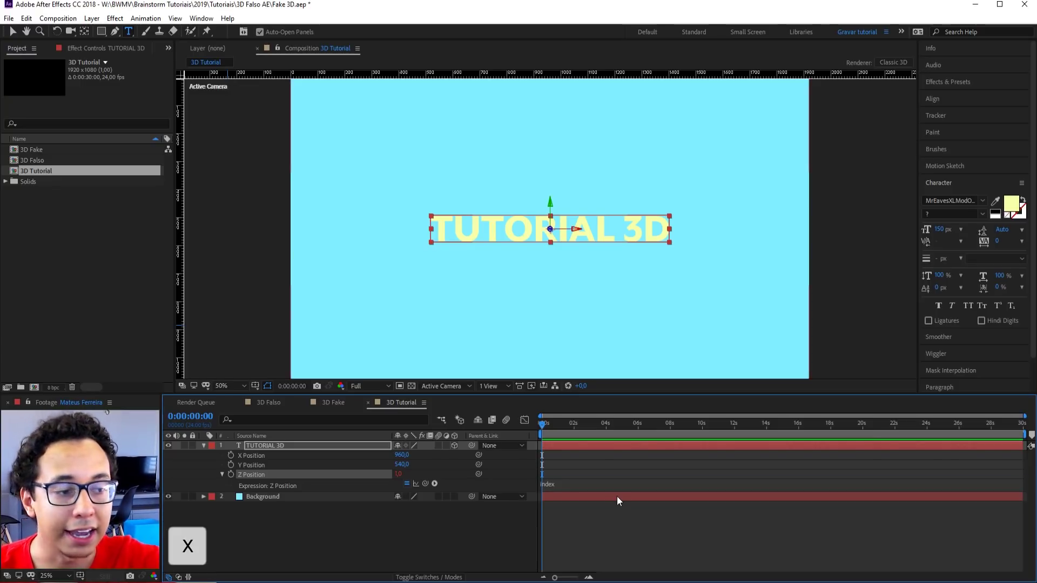
{"action": "left_click", "coordinate": [221, 474]}
Duplicate the TUTORIAL 3D text layer twice.
{"action": "left_click", "coordinate": [249, 474]}
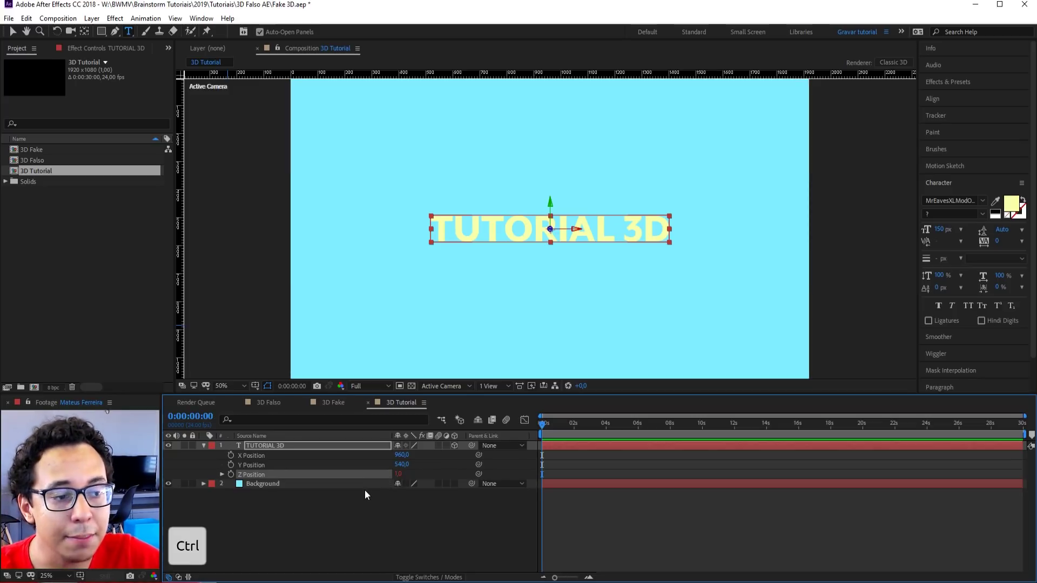
{"action": "key", "text": "ctrl+d"}
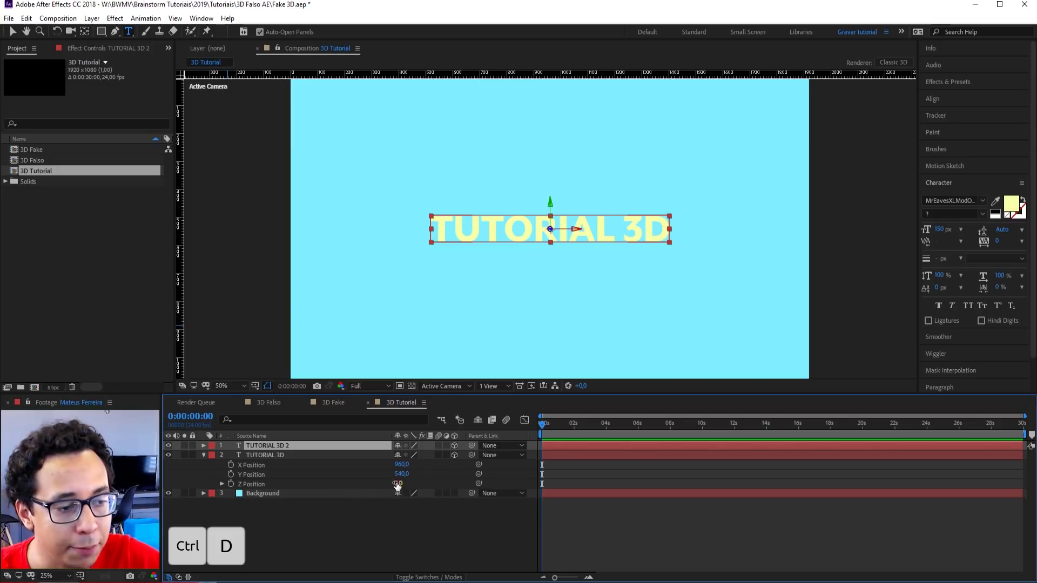
{"action": "key", "text": "ctrl+d"}
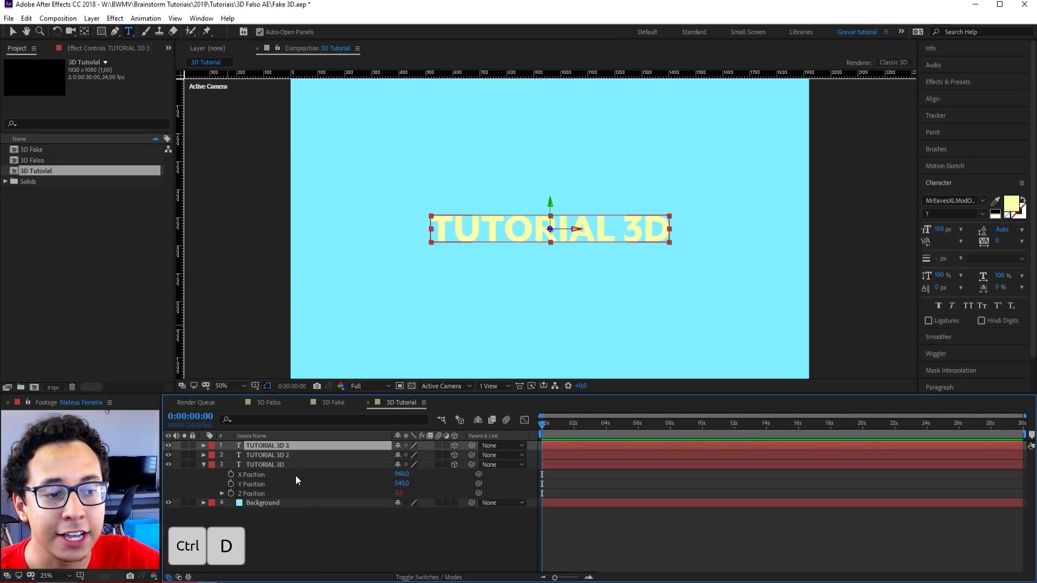
Keep duplicating the TUTORIAL 3D text layer until the copies reach TUTORIAL 3D 40, and deselect the layers.
{"action": "key", "text": "ctrl+d"}
{"action": "key", "text": "ctrl+d"}
{"action": "key", "text": "ctrl+d"}
{"action": "key", "text": "ctrl+d"}
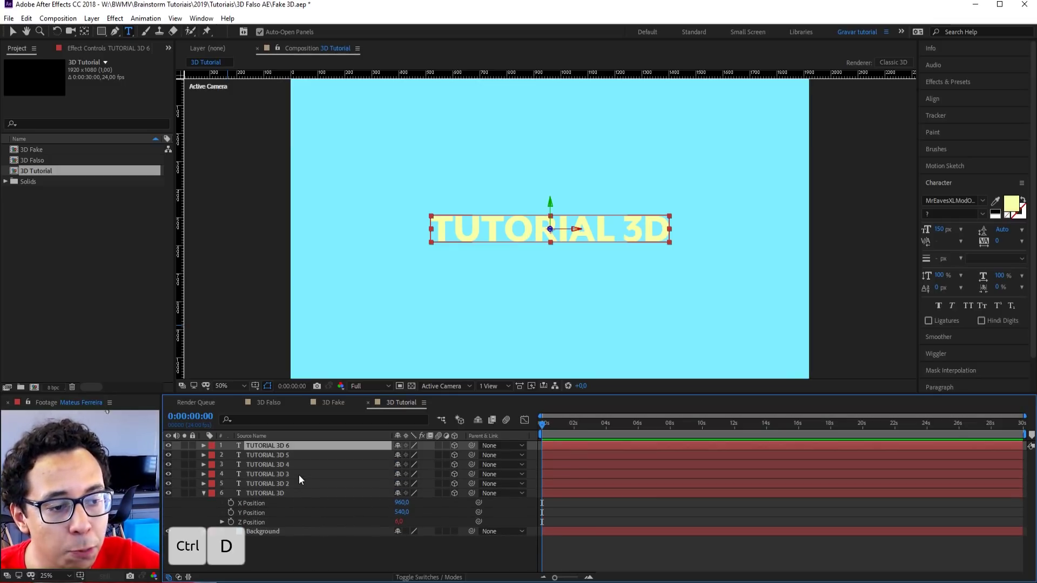
{"action": "key", "text": "ctrl+d"}
{"action": "key", "text": "ctrl+d"}
{"action": "key", "text": "ctrl+d"}
{"action": "key", "text": "ctrl+d"}
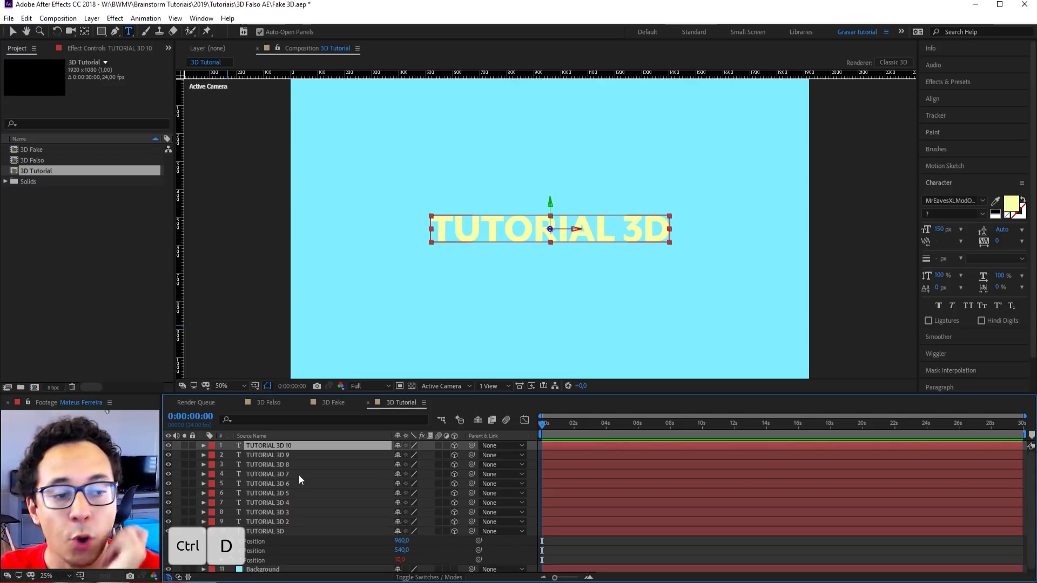
{"action": "key", "text": "ctrl+d"}
{"action": "key", "text": "ctrl+d"}
{"action": "key", "text": "ctrl+d"}
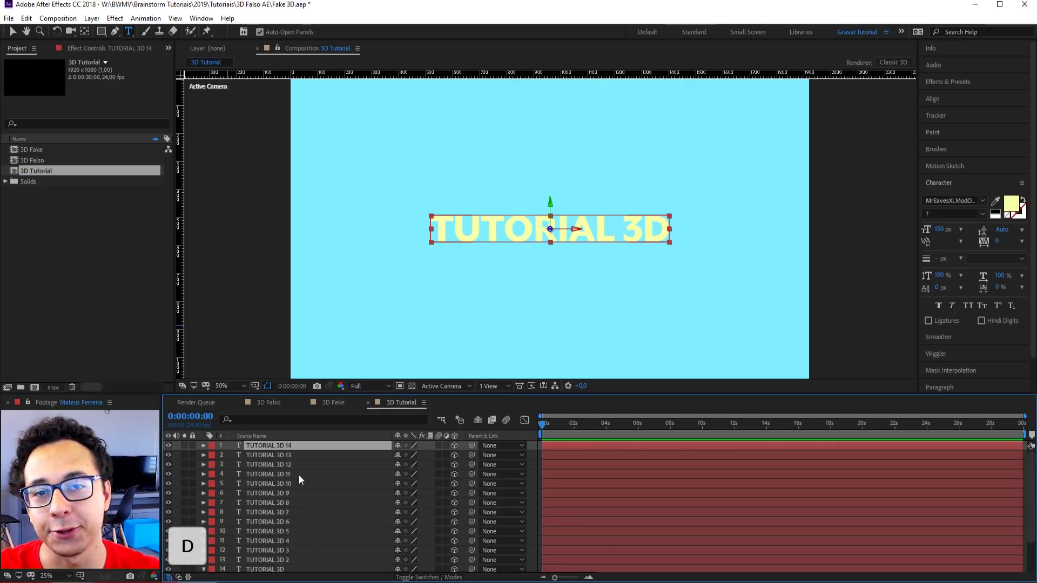
{"action": "key", "text": "ctrl+d"}
{"action": "key", "text": "ctrl+d"}
{"action": "key", "text": "ctrl+d"}
{"action": "key", "text": "ctrl+d"}
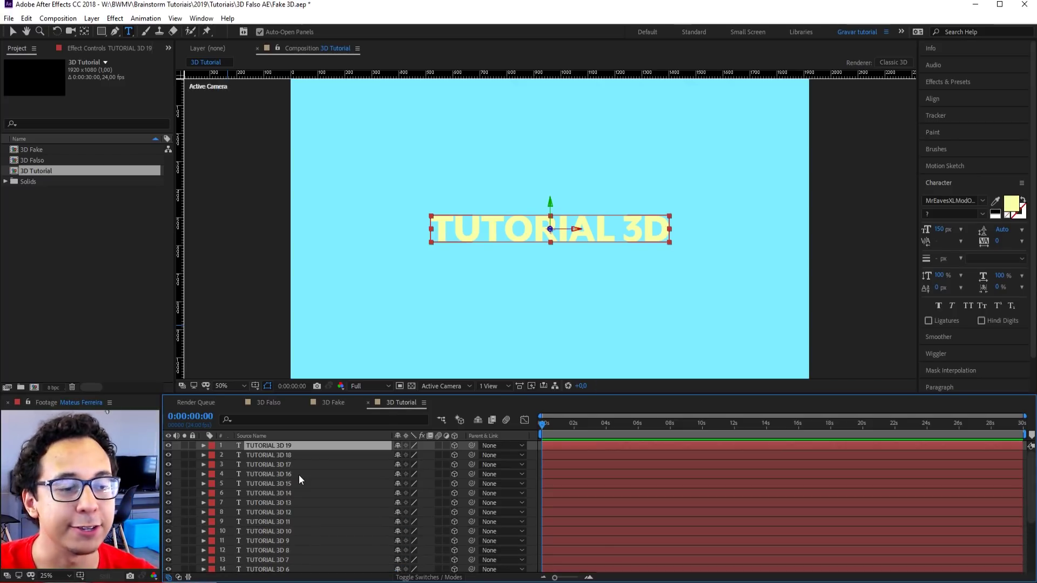
{"action": "key", "text": "ctrl+d"}
{"action": "key", "text": "ctrl+d"}
{"action": "key", "text": "ctrl+d"}
{"action": "key", "text": "ctrl+d"}
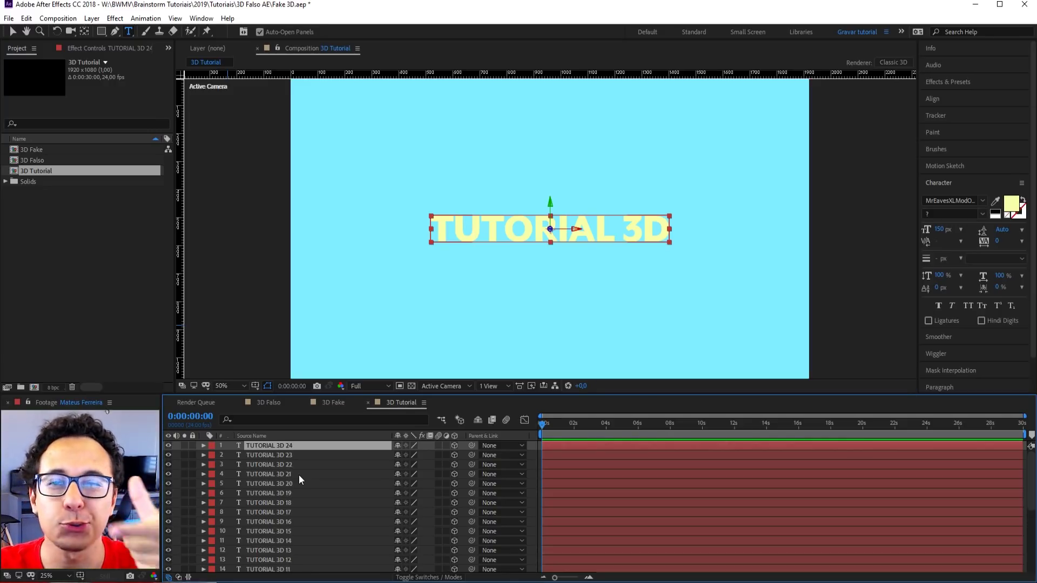
{"action": "key", "text": "ctrl+d"}
{"action": "key", "text": "ctrl+d"}
{"action": "key", "text": "ctrl+d"}
{"action": "key", "text": "ctrl+d"}
{"action": "key", "text": "ctrl+d"}
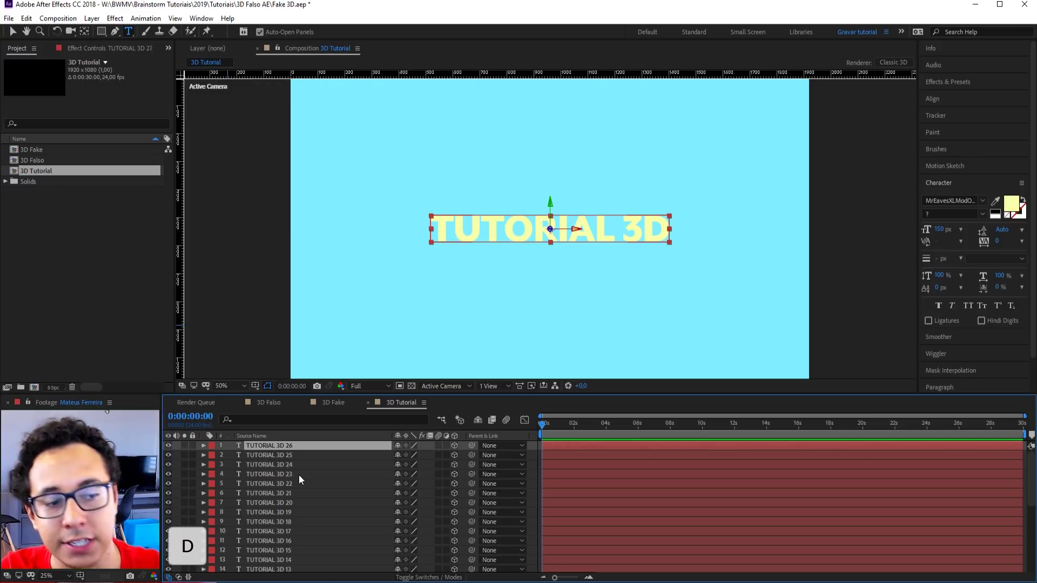
{"action": "key", "text": "ctrl+d"}
{"action": "key", "text": "ctrl+d"}
{"action": "key", "text": "ctrl+d"}
{"action": "key", "text": "ctrl+d"}
{"action": "key", "text": "ctrl+d"}
{"action": "key", "text": "ctrl+d"}
{"action": "key", "text": "ctrl+d"}
{"action": "key", "text": "ctrl+d"}
{"action": "key", "text": "ctrl+d"}
{"action": "key", "text": "ctrl+d"}
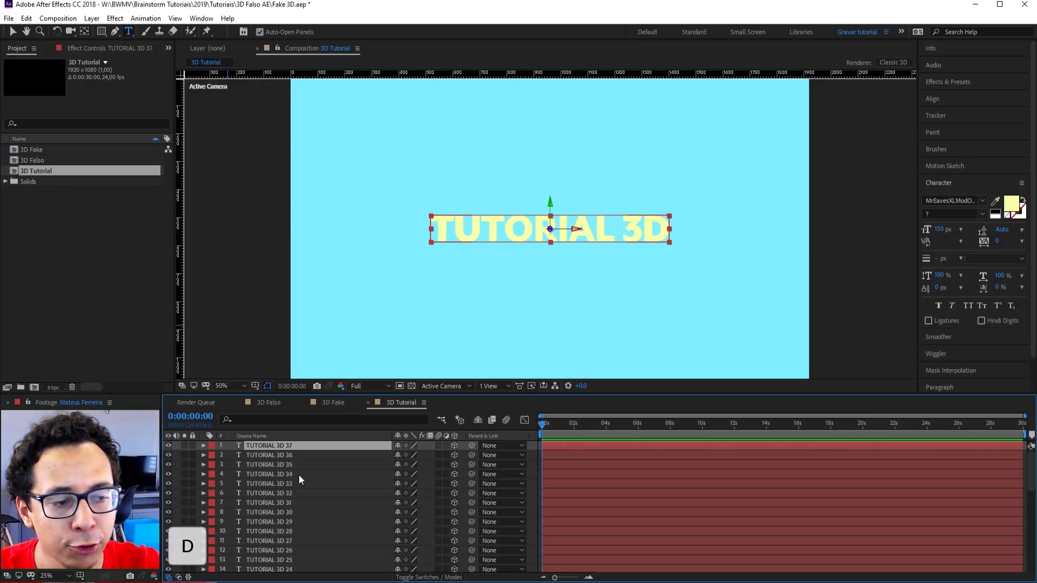
{"action": "key", "text": "ctrl+d"}
{"action": "key", "text": "ctrl+d"}
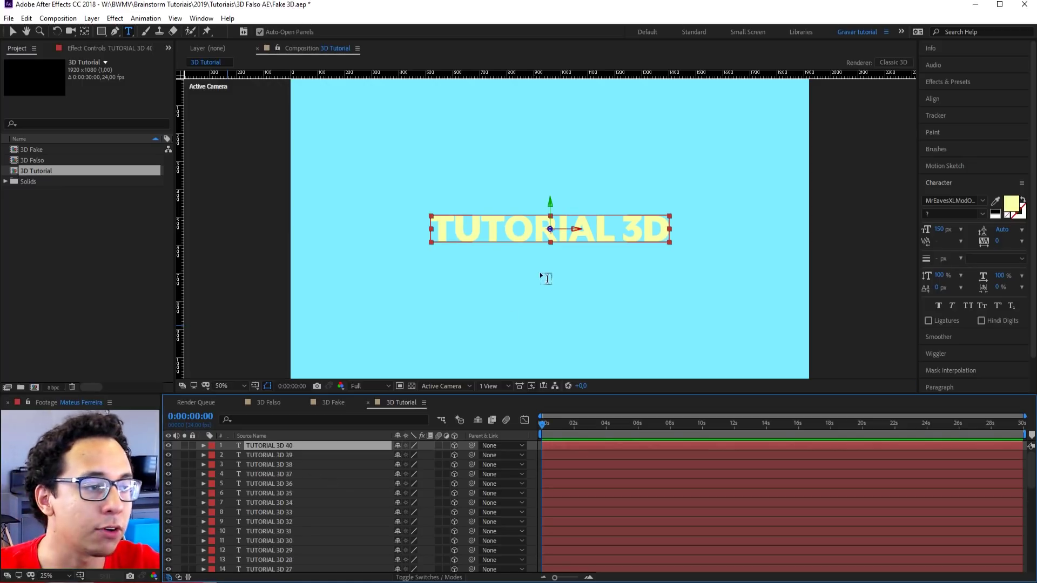
{"action": "left_click", "coordinate": [530, 480]}
Compare the Z Position of the original TUTORIAL 3D layer with that of TUTORIAL 3D 40, and collapse both layers' properties.
{"action": "scroll", "coordinate": [530, 480], "scroll_direction": "down", "scroll_amount": 10}
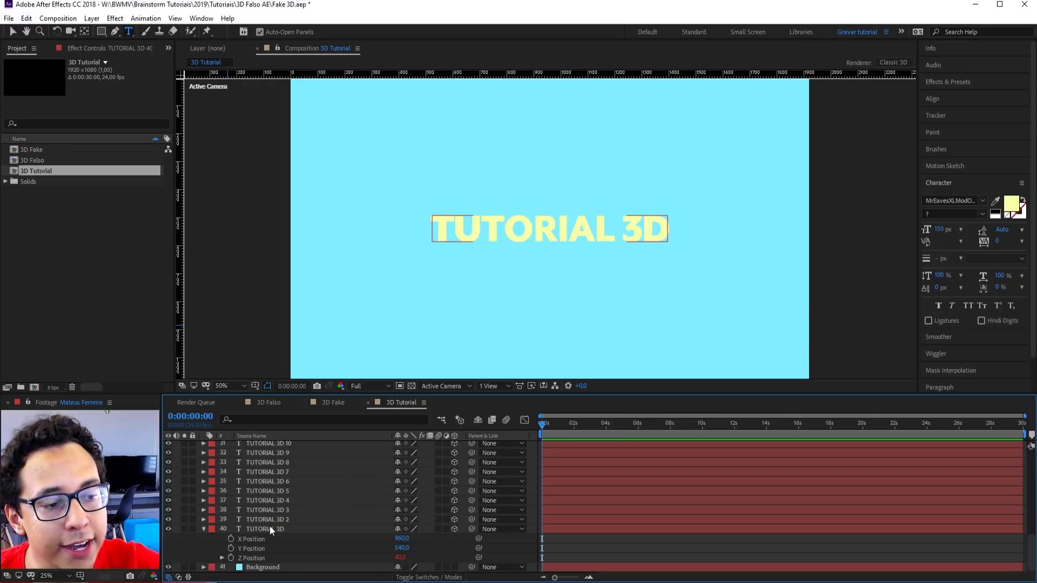
{"action": "left_click", "coordinate": [312, 527]}
{"action": "left_click", "coordinate": [305, 558]}
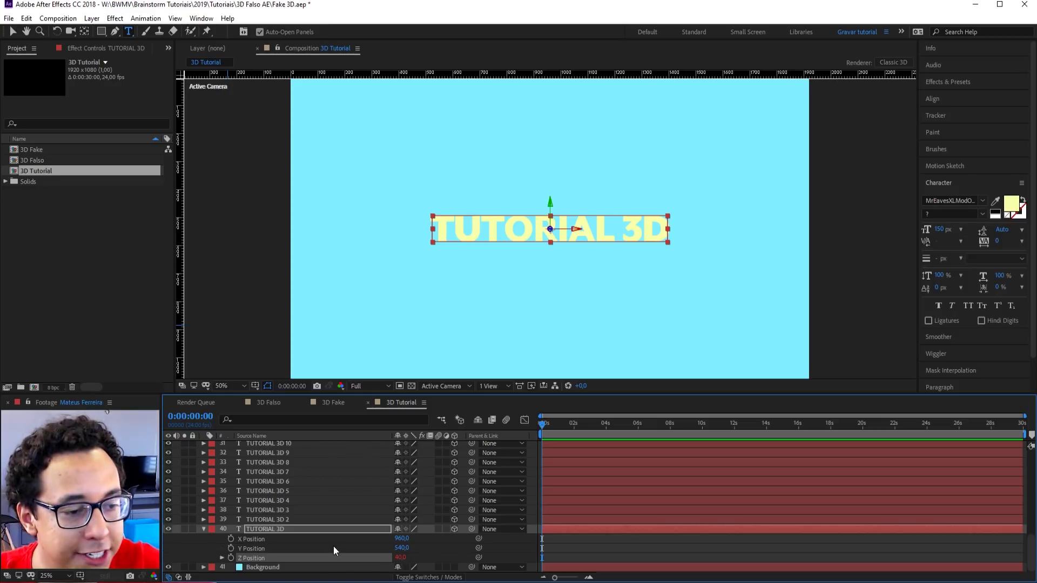
{"action": "scroll", "coordinate": [275, 533], "scroll_direction": "up", "scroll_amount": 10}
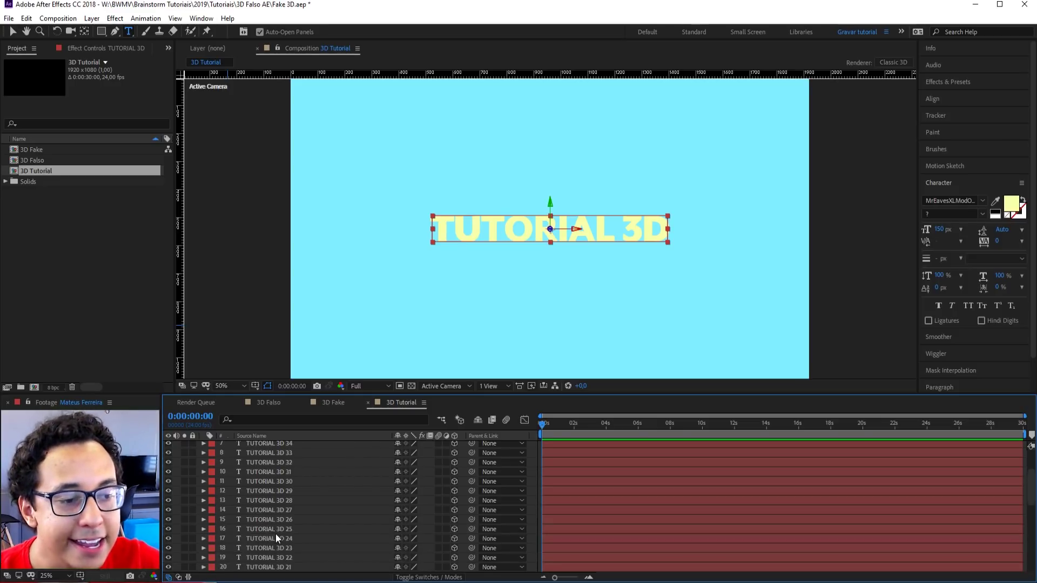
{"action": "left_click", "coordinate": [295, 446]}
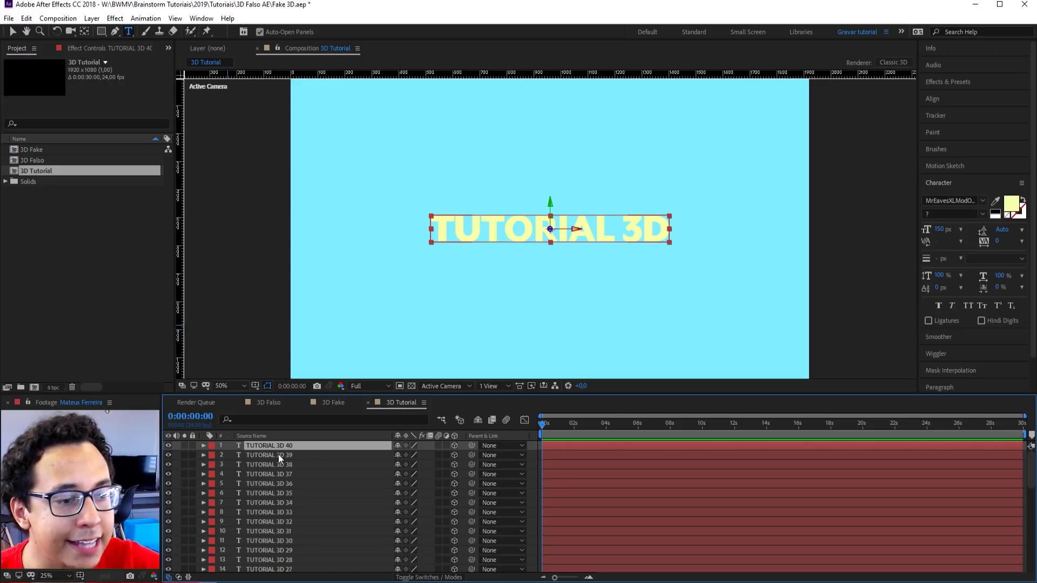
{"action": "key", "text": "p"}
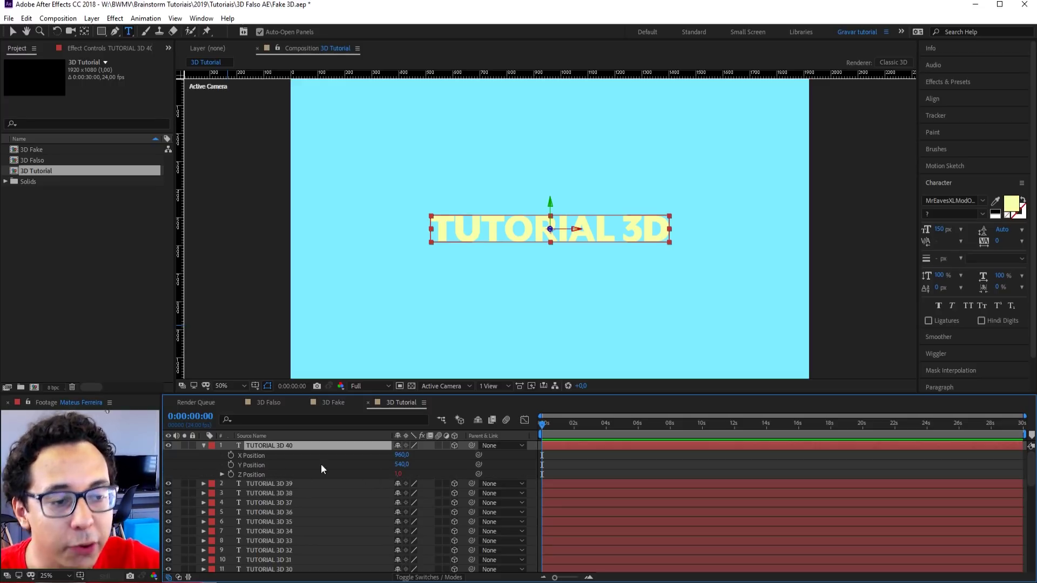
{"action": "left_click", "coordinate": [204, 446]}
{"action": "scroll", "coordinate": [251, 502], "scroll_direction": "down", "scroll_amount": 10}
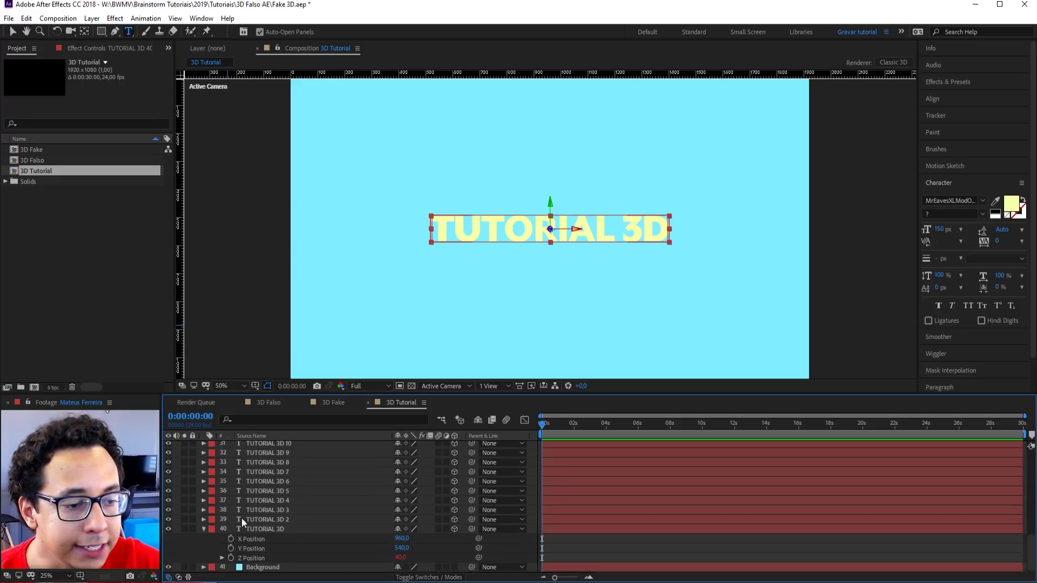
{"action": "left_click", "coordinate": [203, 529]}
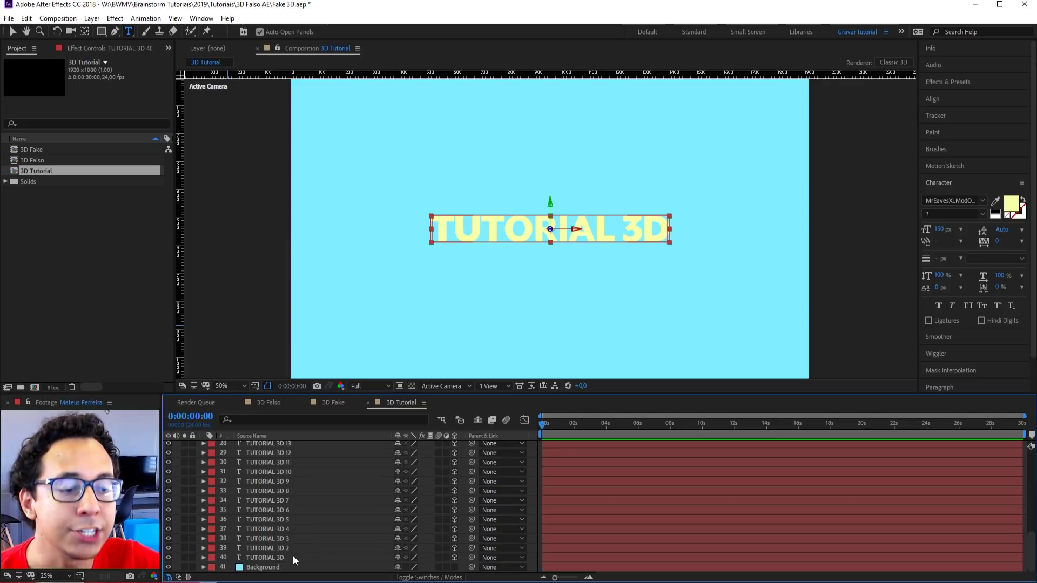
Darken the text color of all layers from TUTORIAL 3D 39 down to TUTORIAL 3D to A9AE73, at 68% brightness.
{"action": "scroll", "coordinate": [312, 542], "scroll_direction": "up", "scroll_amount": 10}
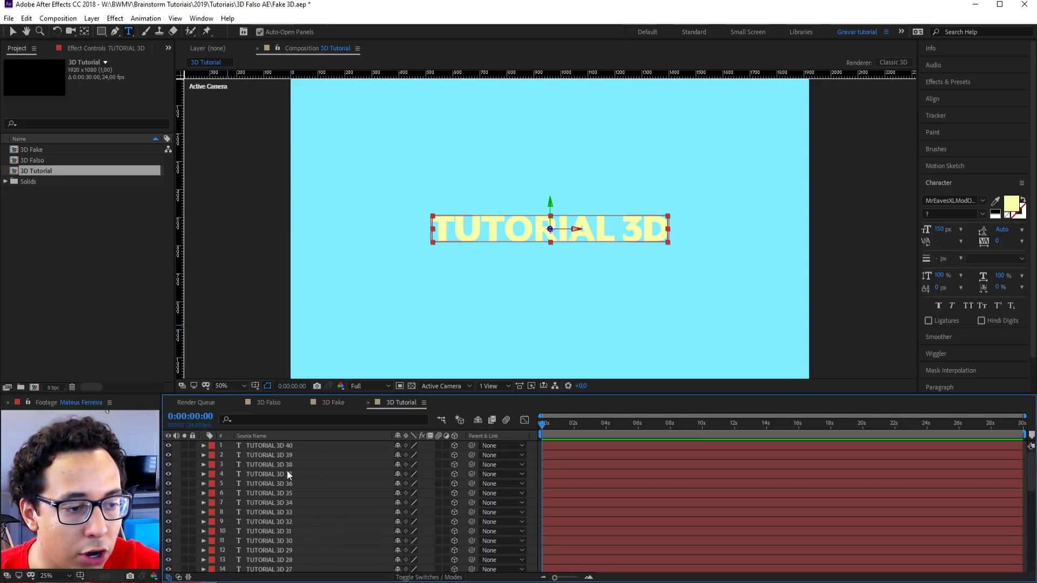
{"action": "left_click", "coordinate": [284, 454]}
{"action": "scroll", "coordinate": [295, 461], "scroll_direction": "down", "scroll_amount": 10}
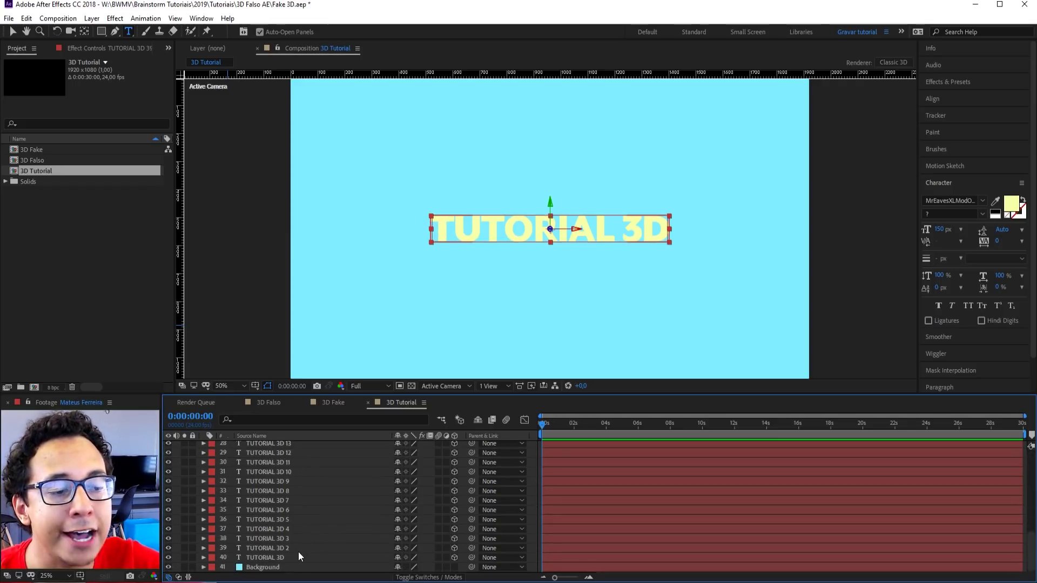
{"action": "left_click", "coordinate": [290, 557], "text": "shift"}
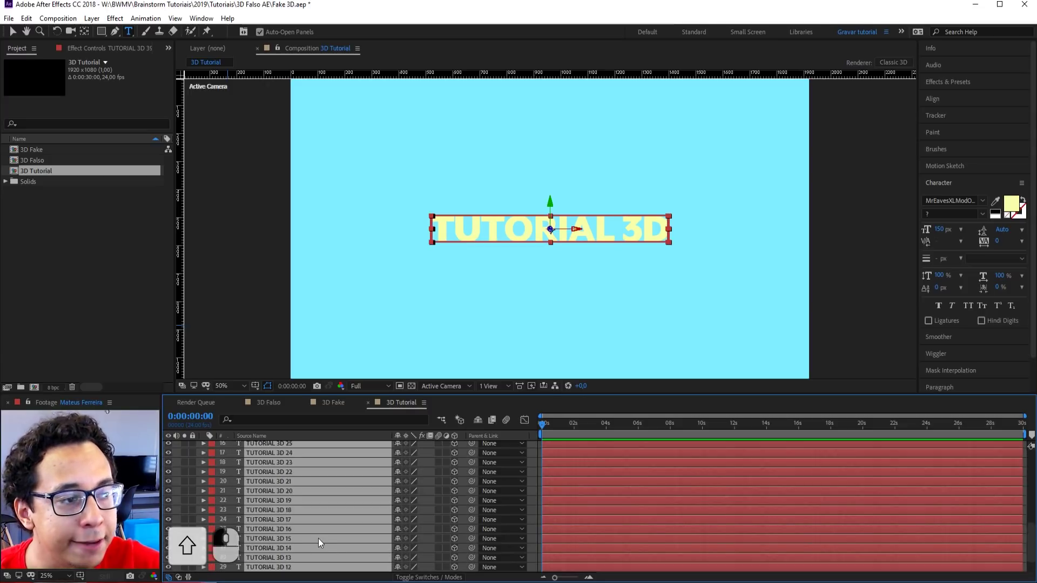
{"action": "scroll", "coordinate": [321, 534], "scroll_direction": "up", "scroll_amount": 10}
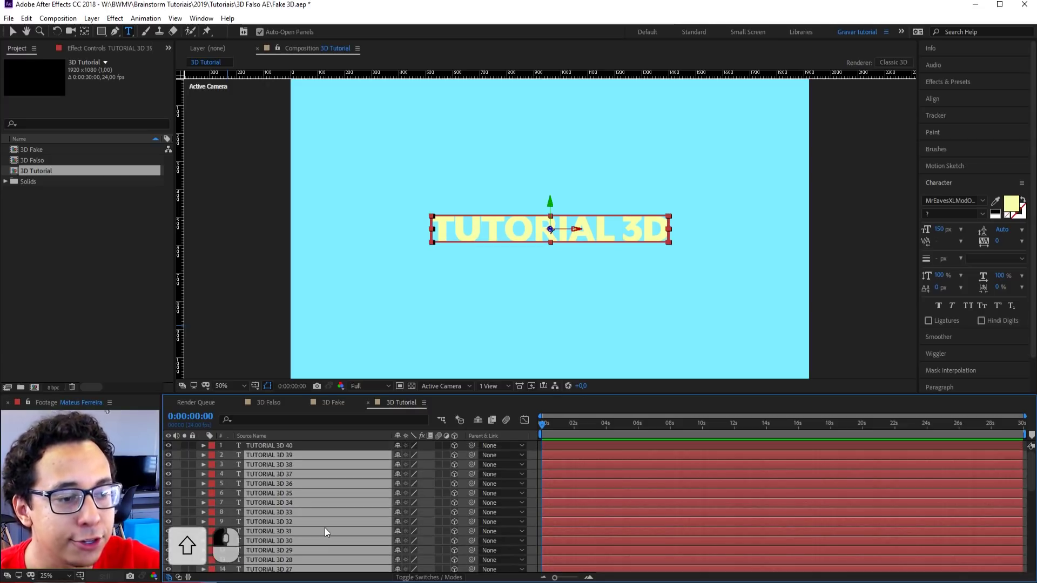
{"action": "left_click", "coordinate": [1013, 209]}
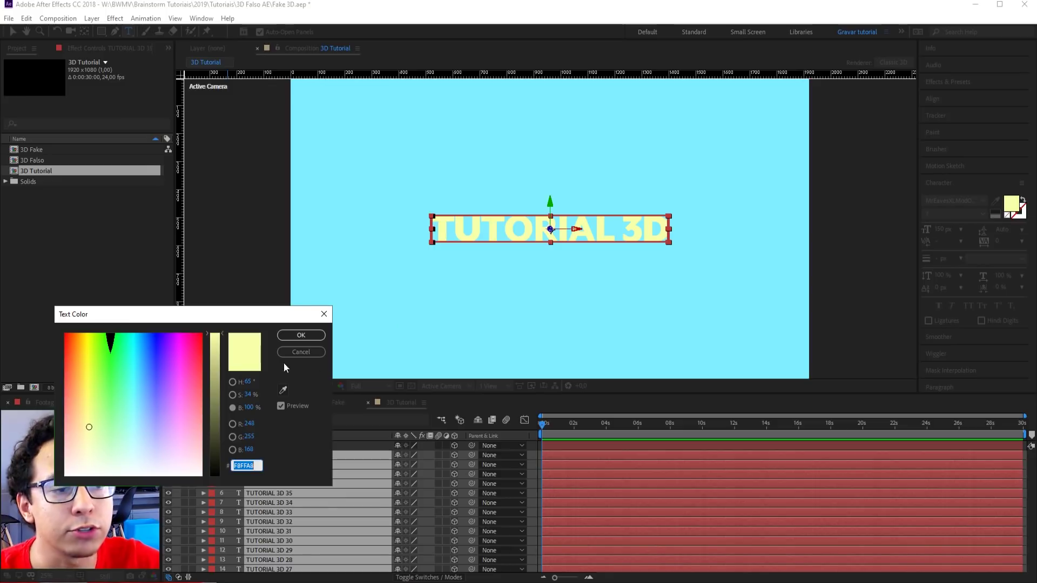
{"action": "left_click", "coordinate": [235, 383]}
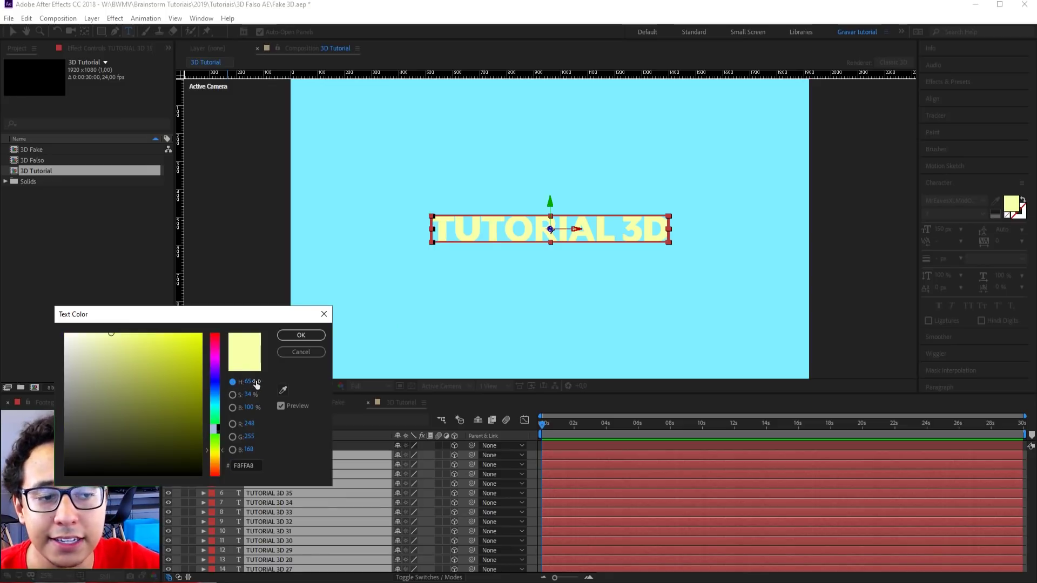
{"action": "left_click_drag", "start_coordinate": [232, 319], "coordinate": [377, 317]}
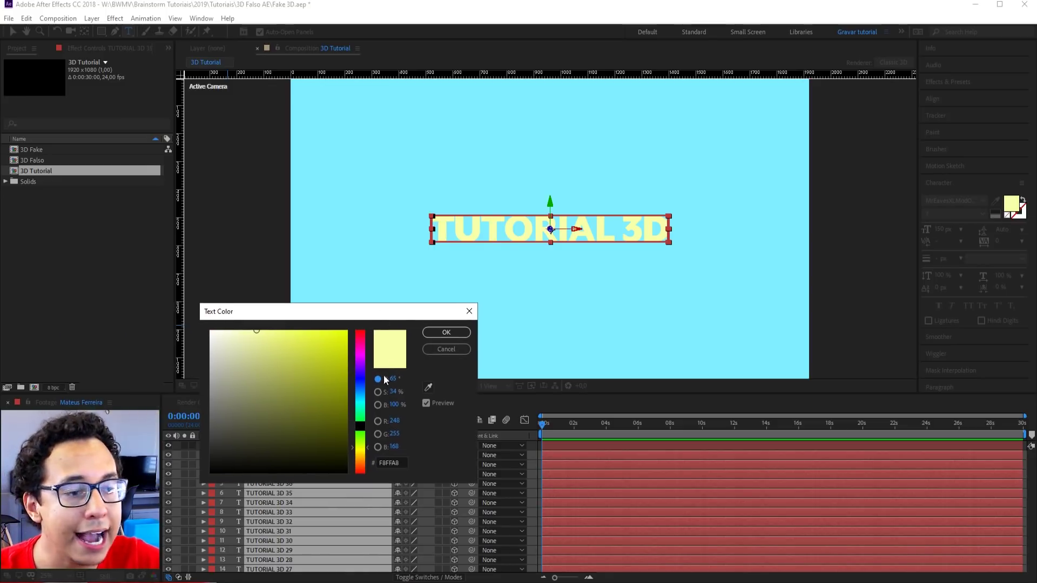
{"action": "left_click", "coordinate": [377, 405]}
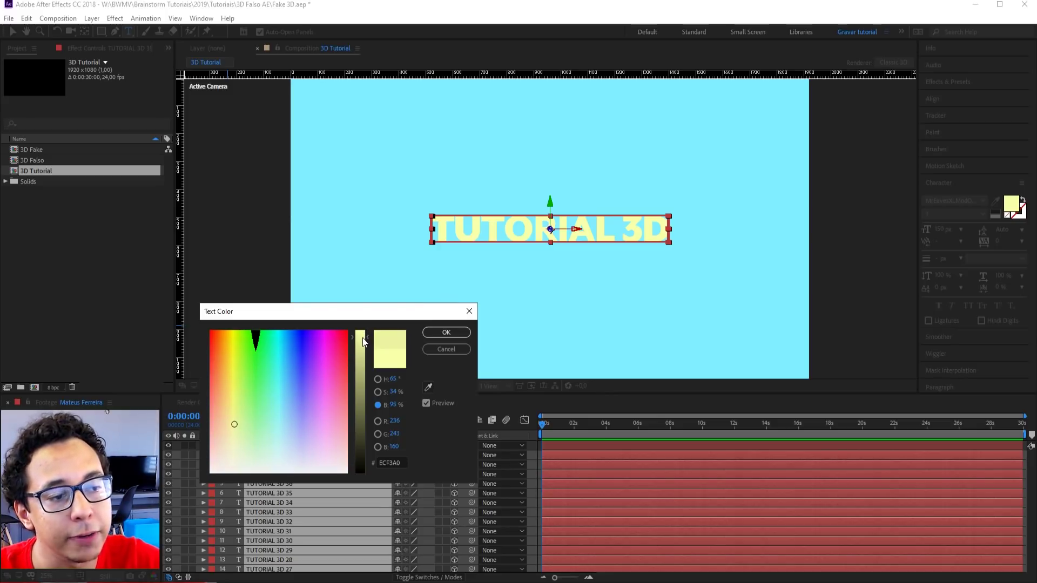
{"action": "left_click_drag", "start_coordinate": [364, 346], "coordinate": [363, 375]}
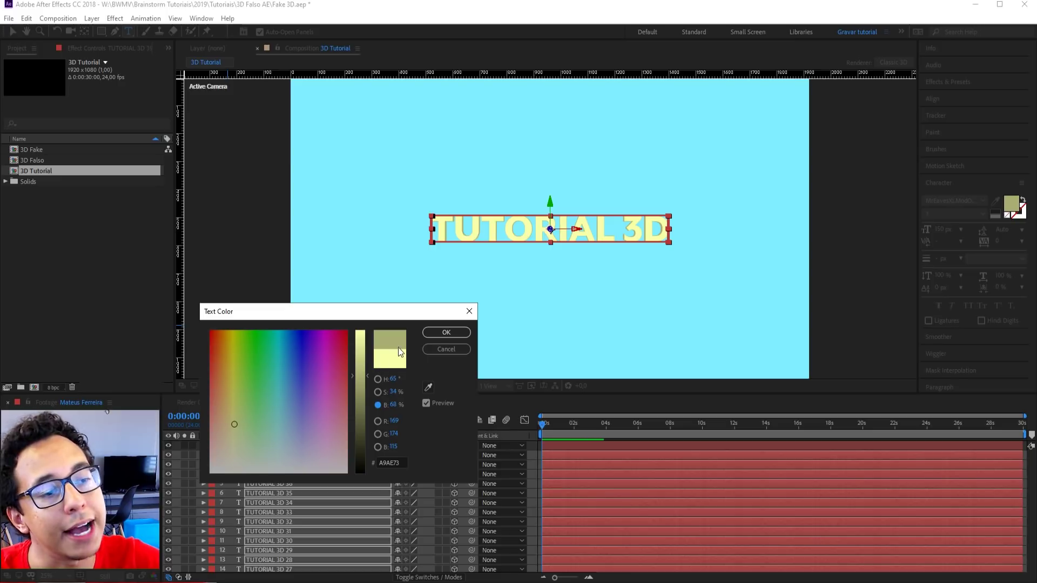
{"action": "left_click", "coordinate": [446, 333]}
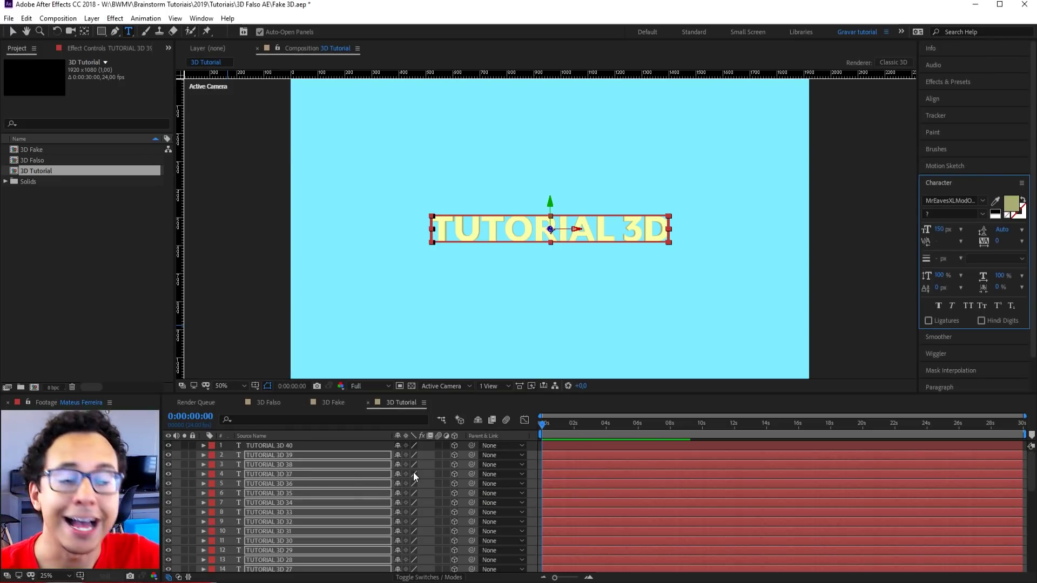
Parent all the selected darker text layers to the TUTORIAL 3D 40 layer.
{"action": "scroll", "coordinate": [307, 477], "scroll_direction": "down", "scroll_amount": 5}
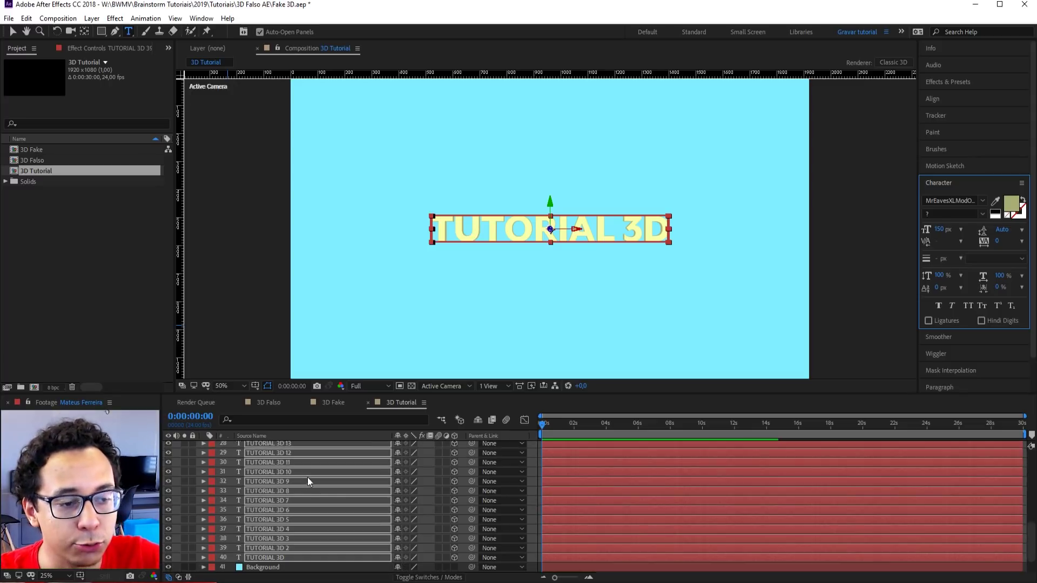
{"action": "scroll", "coordinate": [276, 527], "scroll_direction": "up", "scroll_amount": 5}
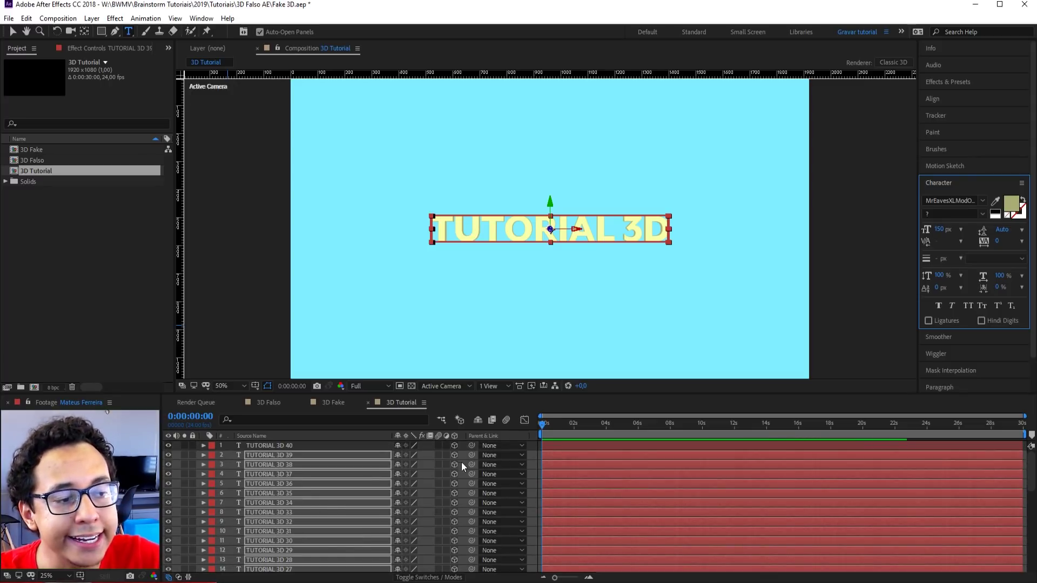
{"action": "left_click_drag", "start_coordinate": [472, 454], "coordinate": [292, 445]}
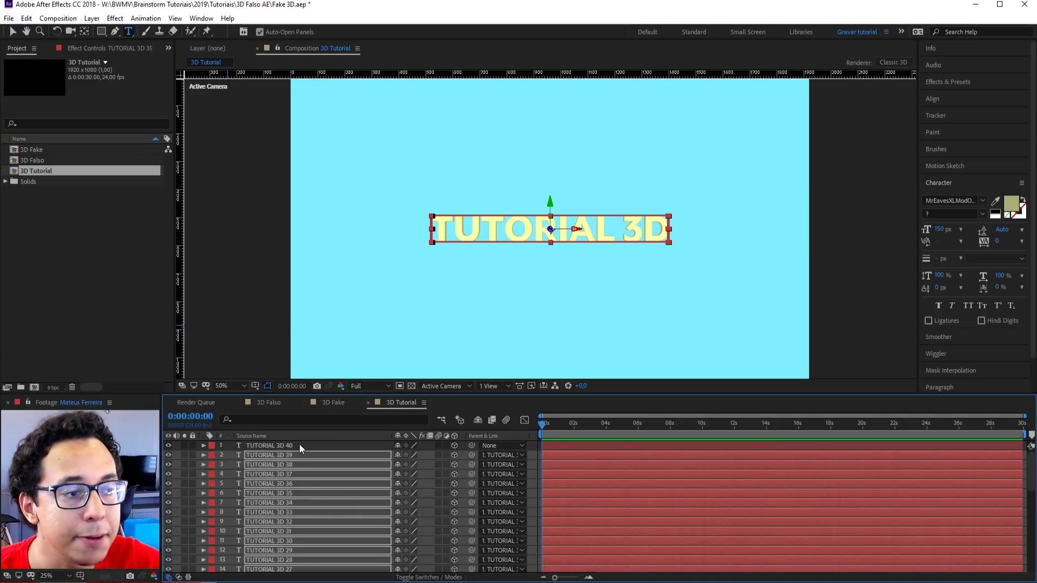
Reveal the rotation properties of TUTORIAL 3D 40, test its Y Rotation and undo the test.
{"action": "left_click", "coordinate": [300, 445]}
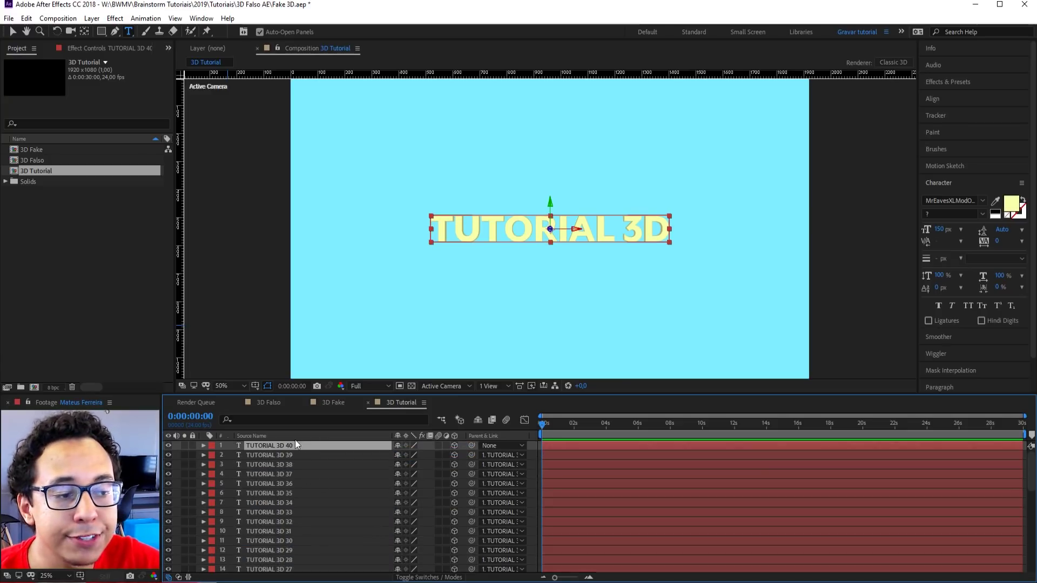
{"action": "key", "text": "r"}
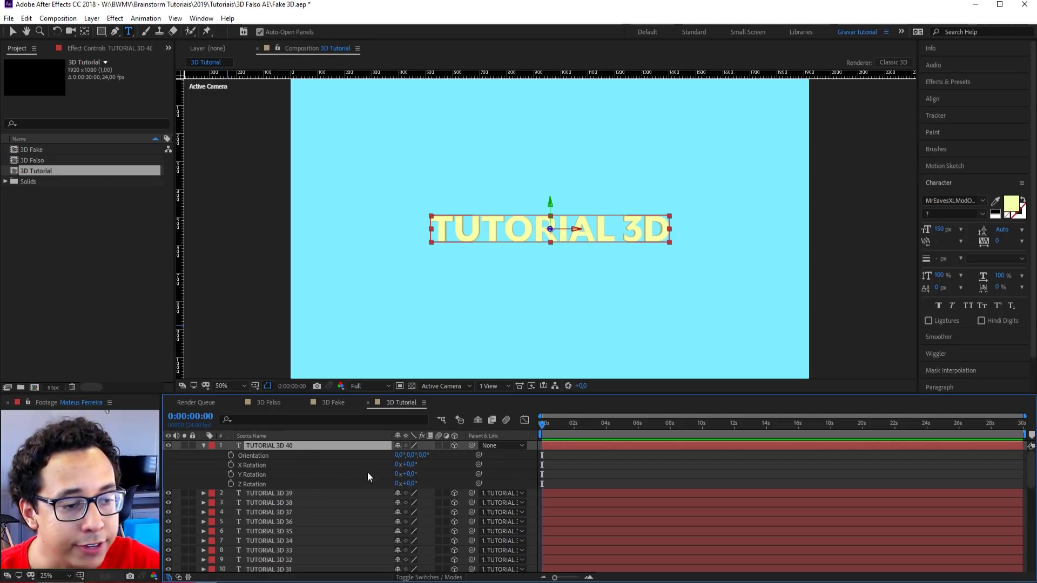
{"action": "left_click_drag", "start_coordinate": [409, 476], "coordinate": [437, 474]}
{"action": "key", "text": "ctrl+z"}
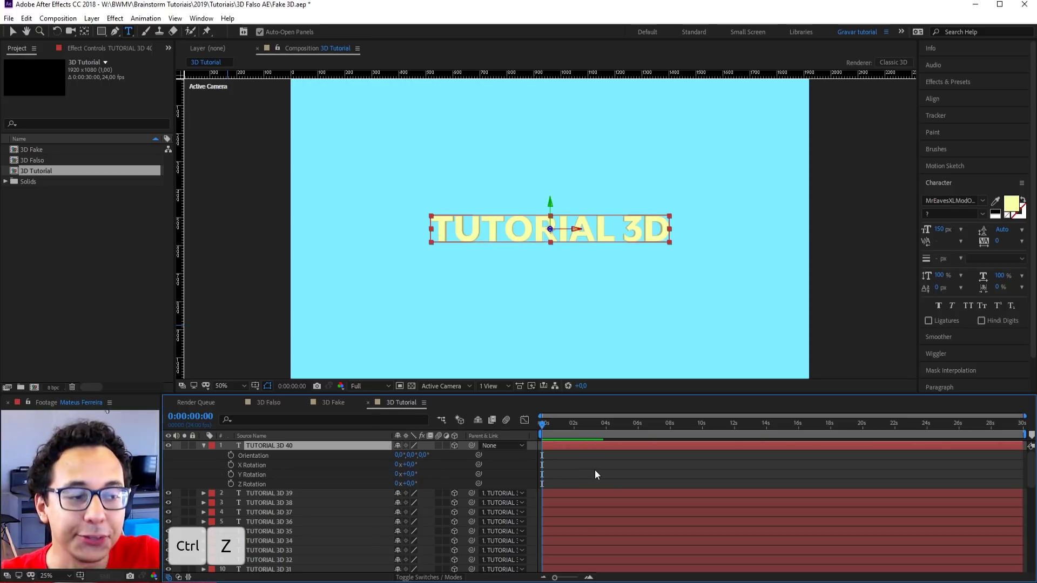
Keyframe the Y Rotation of TUTORIAL 3D 40 from -271° at 0:00:00:00 to 0° at 0:00:01:11.
{"action": "left_click", "coordinate": [231, 474]}
{"action": "left_click_drag", "start_coordinate": [408, 474], "coordinate": [276, 478]}
{"action": "left_click_drag", "start_coordinate": [542, 423], "coordinate": [563, 427]}
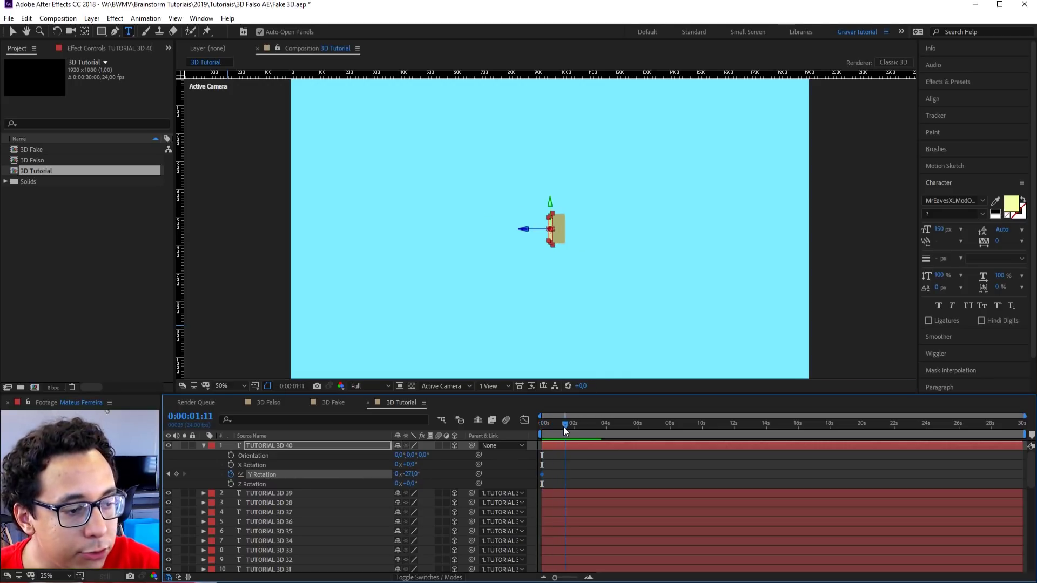
{"action": "type", "text": "0"}
{"action": "key", "text": "Return"}
Apply Easy Ease to both Y Rotation keyframes of TUTORIAL 3D 40 and deselect them.
{"action": "left_click_drag", "start_coordinate": [588, 458], "coordinate": [534, 478]}
{"action": "left_click", "coordinate": [600, 470]}
{"action": "left_click", "coordinate": [584, 466]}
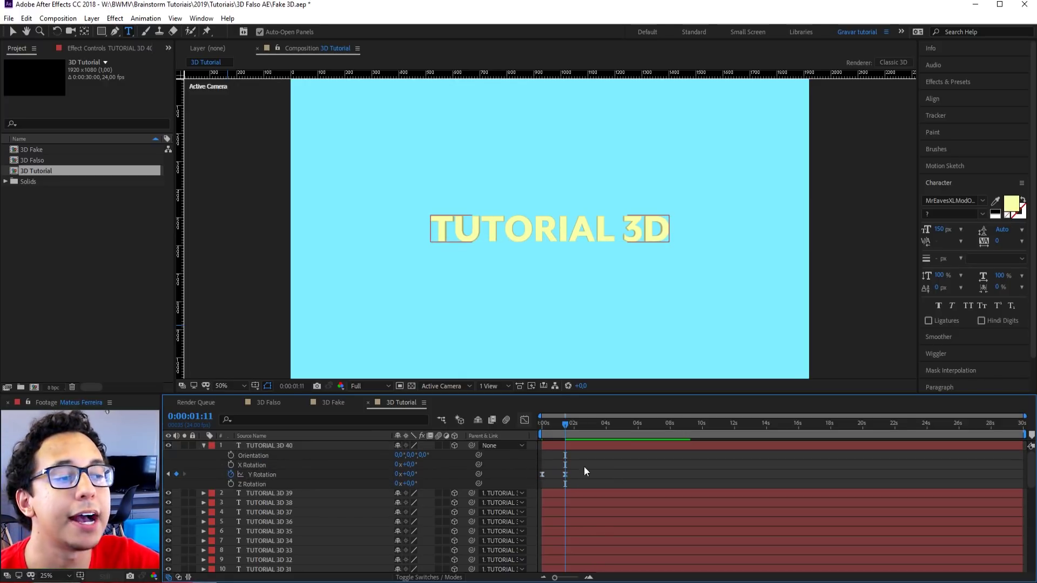
Reshape the Y Rotation speed curve of TUTORIAL 3D 40 for a fast start and long ease-out, and return to the composition's start.
{"action": "left_click", "coordinate": [261, 475]}
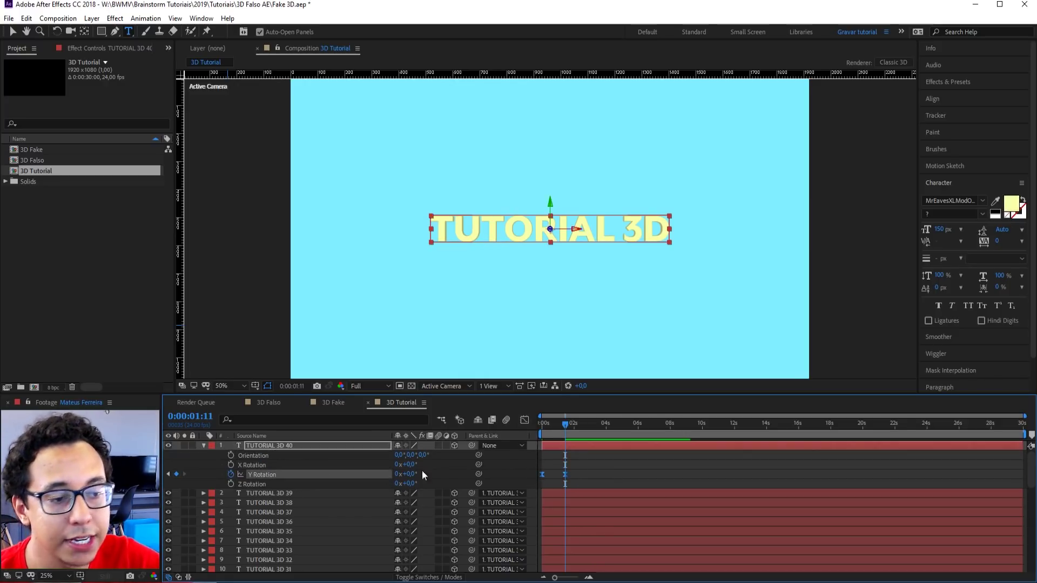
{"action": "left_click", "coordinate": [523, 421]}
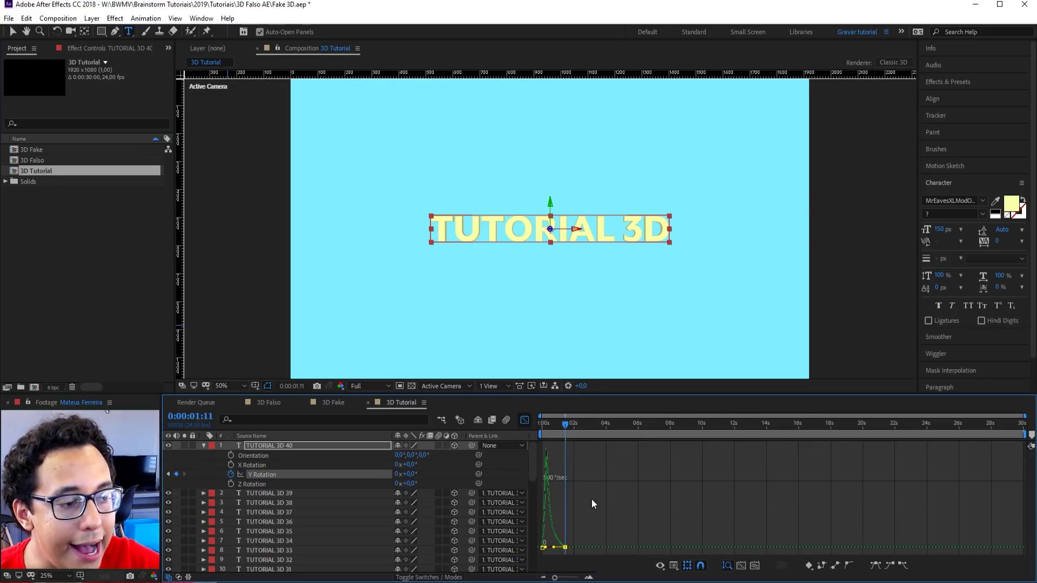
{"action": "key", "text": "Home"}
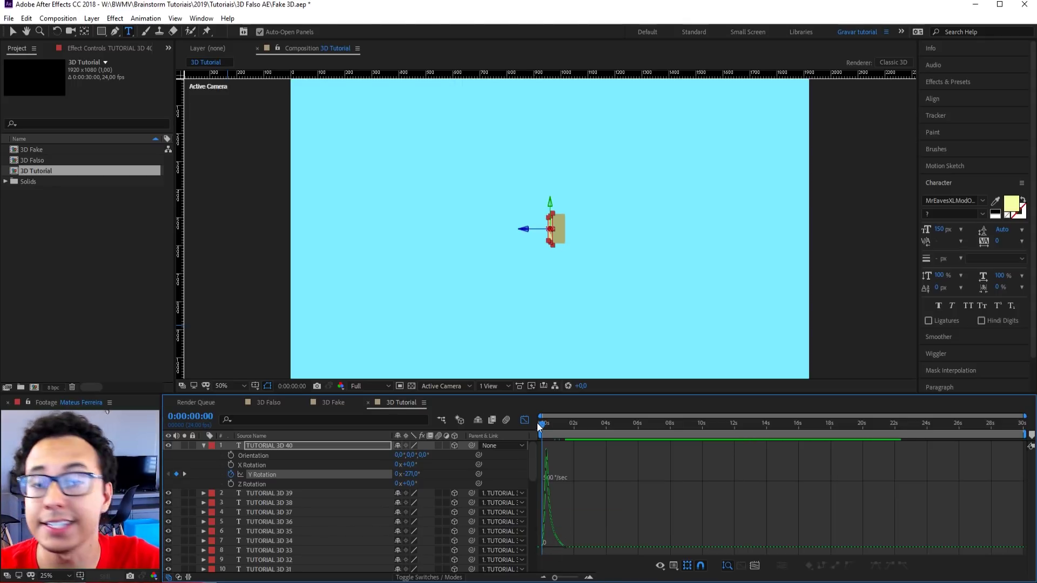
{"action": "left_click", "coordinate": [523, 420]}
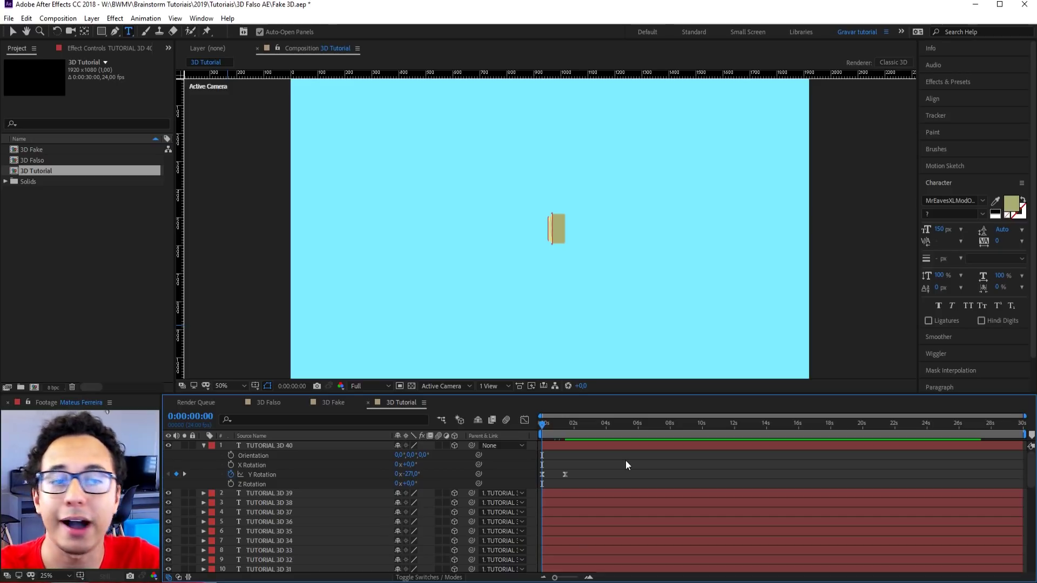
Preview the TUTORIAL 3D rotation animation several times from the start.
{"action": "key", "text": "space"}
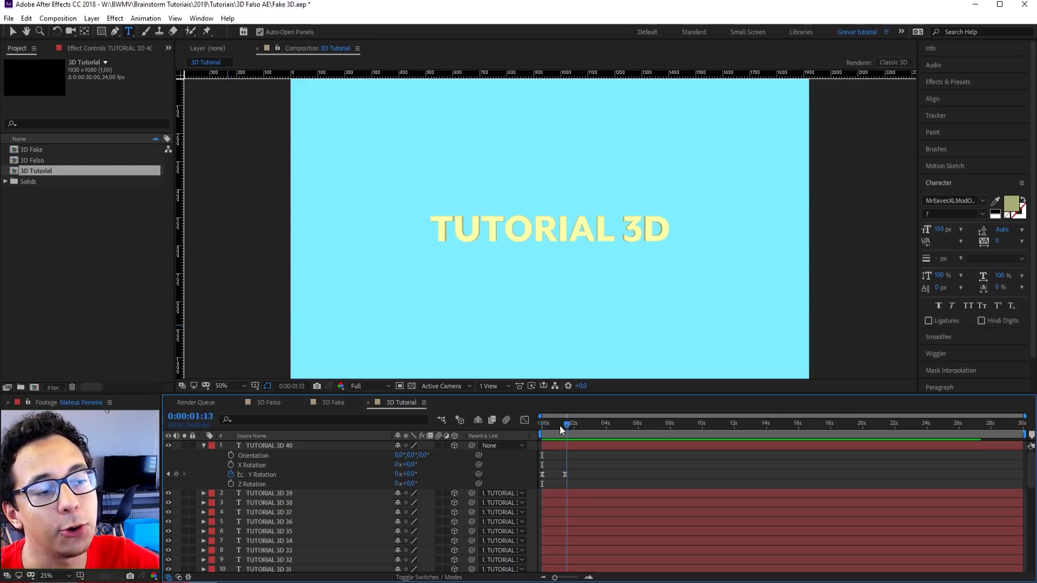
{"action": "key", "text": "space"}
{"action": "key", "text": "space"}
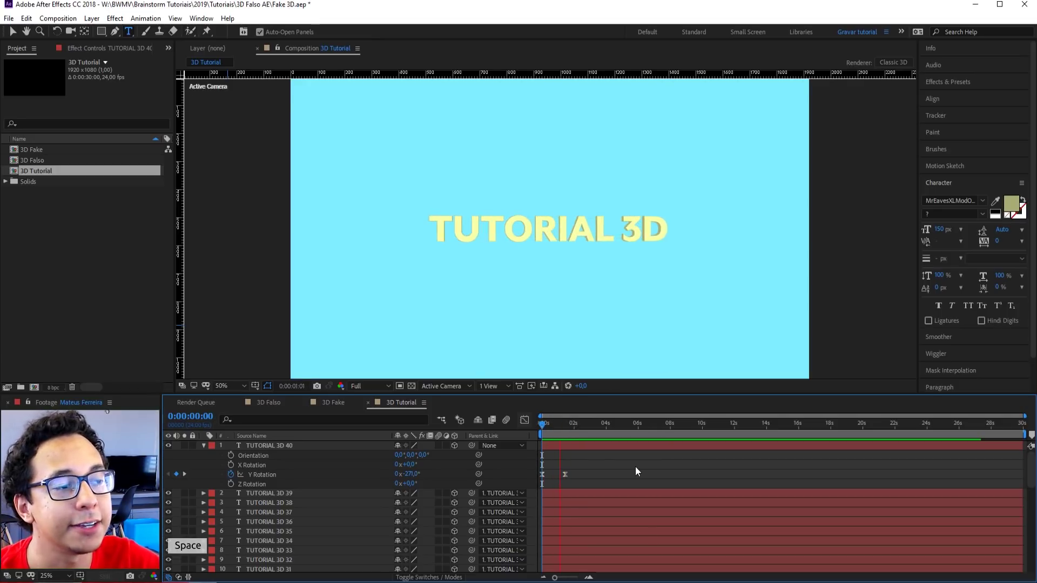
{"action": "key", "text": "space"}
{"action": "key", "text": "space"}
{"action": "key", "text": "space"}
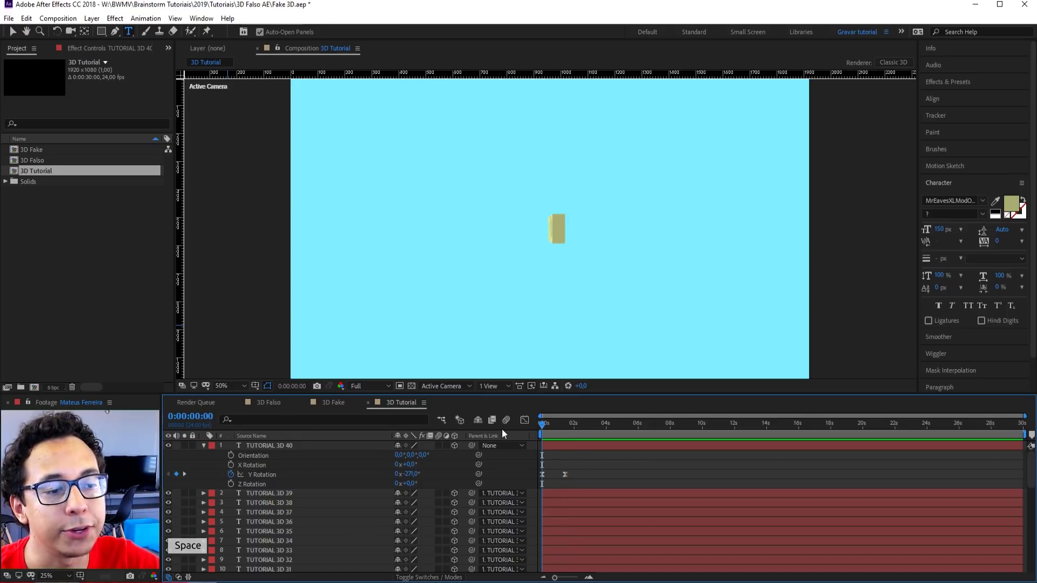
Play the 3D Falso composition from its start for comparison and return to the 3D Tutorial composition.
{"action": "left_click", "coordinate": [268, 402]}
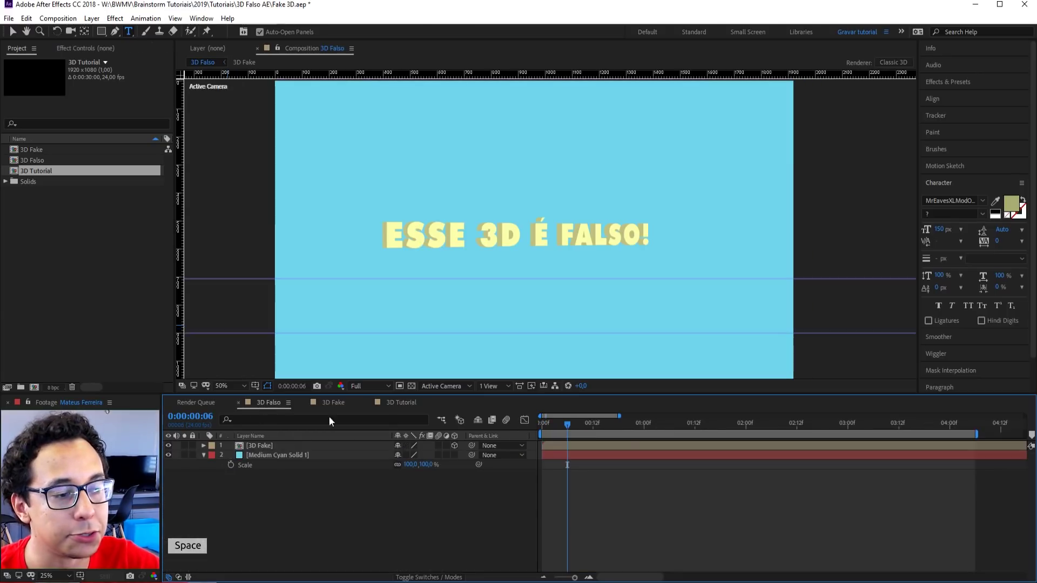
{"action": "left_click", "coordinate": [558, 428]}
{"action": "key", "text": "space"}
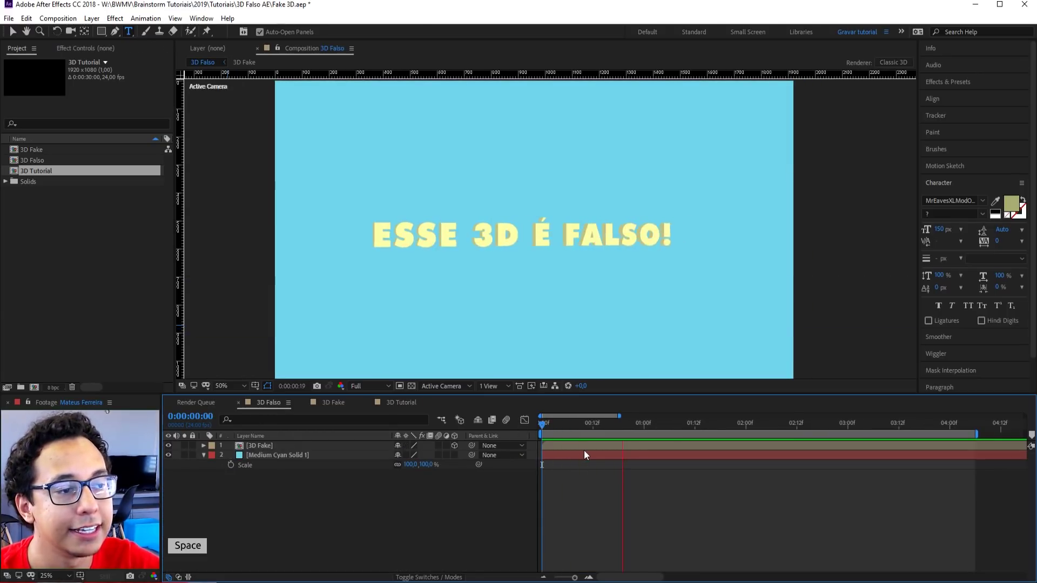
{"action": "left_click", "coordinate": [400, 402]}
Reapply Easy Ease to both Y Rotation keyframes of TUTORIAL 3D 40 and check their speed graph.
{"action": "left_click", "coordinate": [565, 426]}
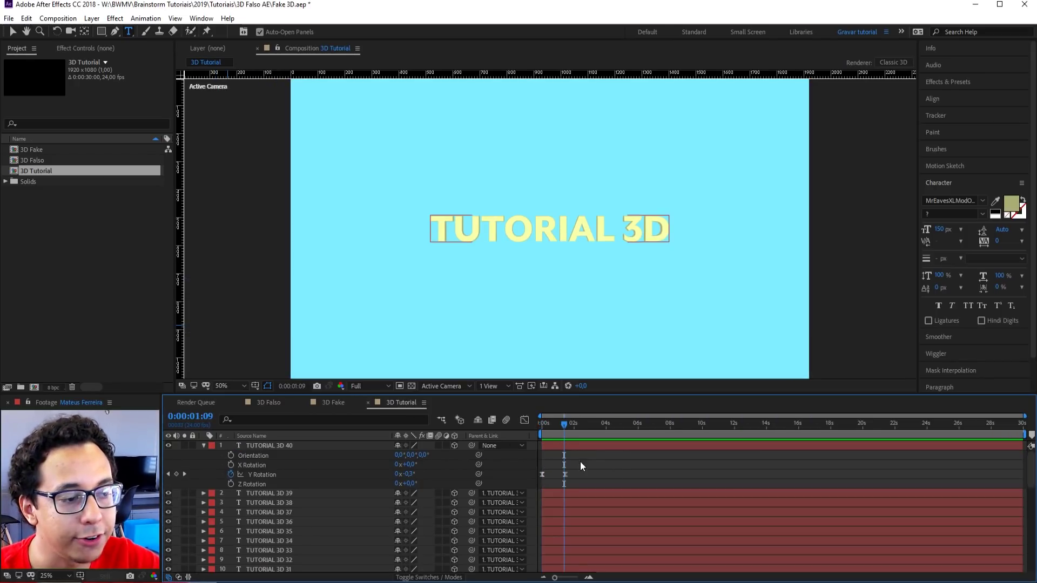
{"action": "left_click_drag", "start_coordinate": [590, 460], "coordinate": [537, 487]}
{"action": "key", "text": "F9"}
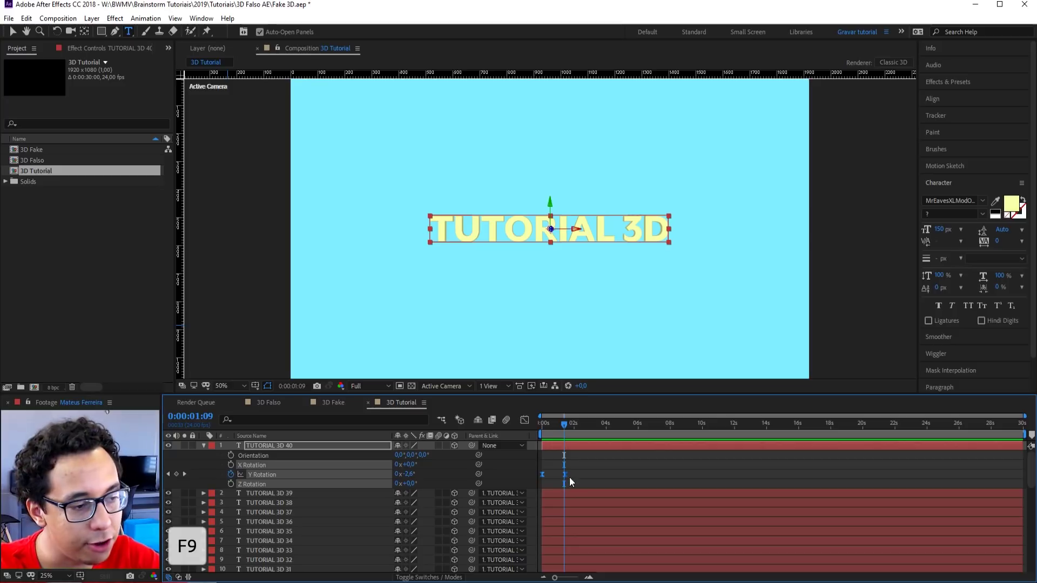
{"action": "left_click", "coordinate": [524, 420]}
{"action": "left_click", "coordinate": [524, 420]}
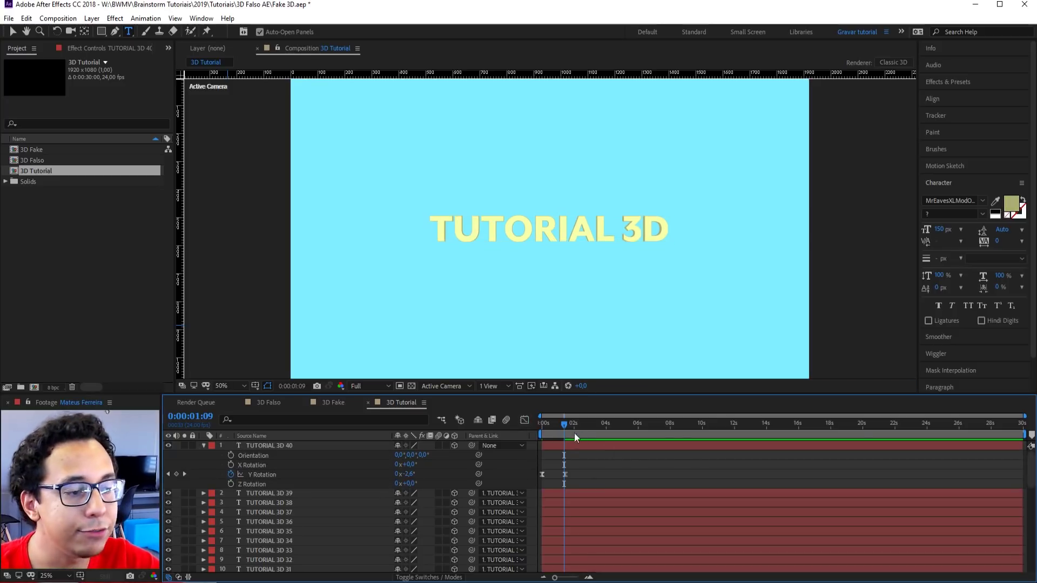
Set the Y Rotation keyframe of TUTORIAL 3D 40 at 0:00:01:11 to 26°.
{"action": "left_click", "coordinate": [184, 474]}
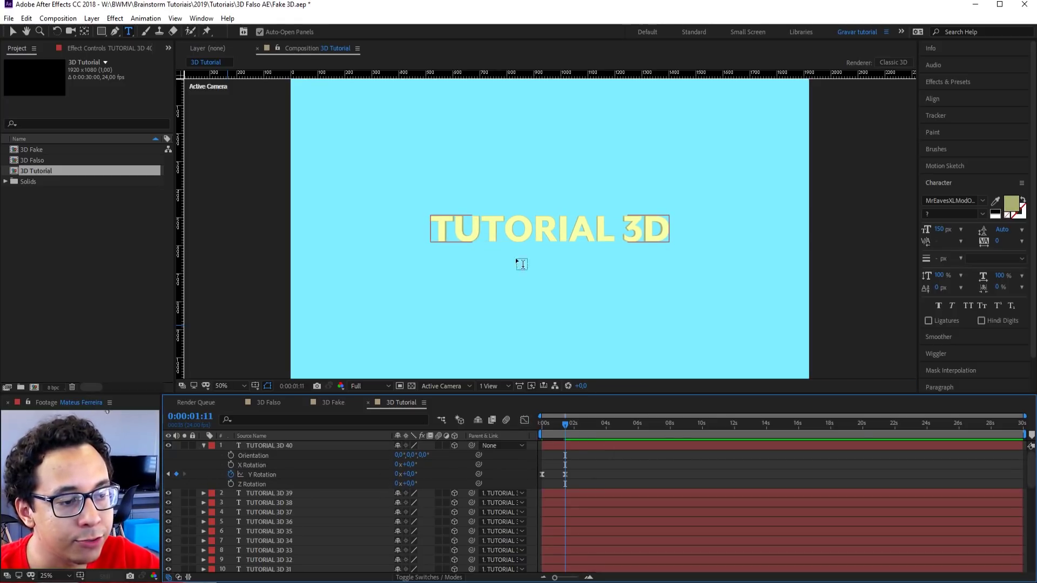
{"action": "left_click_drag", "start_coordinate": [408, 477], "coordinate": [423, 477]}
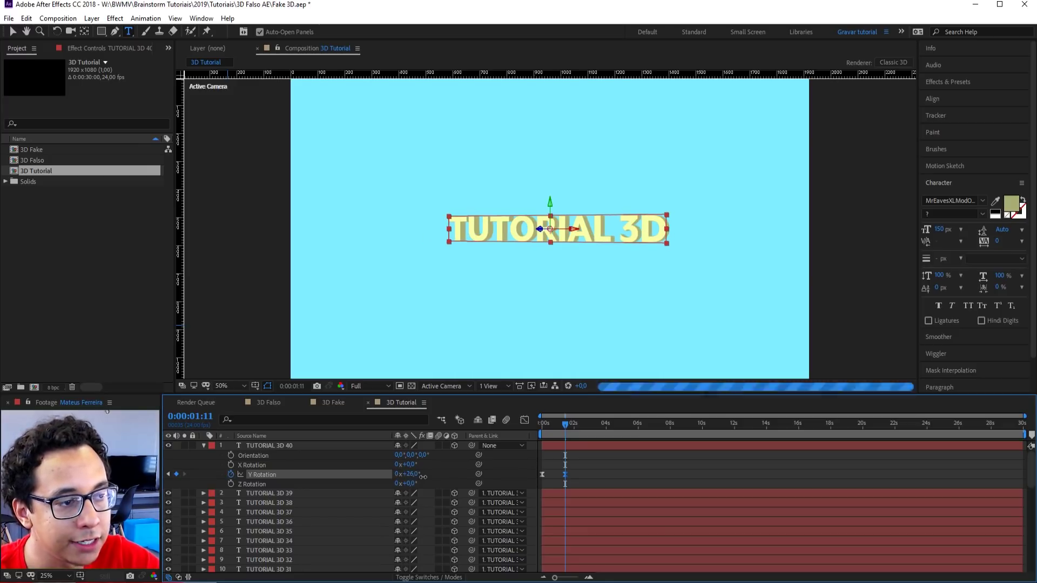
{"action": "left_click", "coordinate": [616, 465]}
Keyframe the Y Rotation of TUTORIAL 3D 40 at -15° at 0:00:02:04.
{"action": "key", "text": "ctrl+Right"}
{"action": "key", "text": "ctrl+Right"}
{"action": "key", "text": "ctrl+Right"}
{"action": "key", "text": "ctrl+Right"}
{"action": "key", "text": "ctrl+Right"}
{"action": "key", "text": "ctrl+Right"}
{"action": "key", "text": "ctrl+Right"}
{"action": "key", "text": "ctrl+Right"}
{"action": "key", "text": "ctrl+Right"}
{"action": "key", "text": "ctrl+Right"}
{"action": "key", "text": "ctrl+Right"}
{"action": "key", "text": "ctrl+Right"}
{"action": "key", "text": "ctrl+Right"}
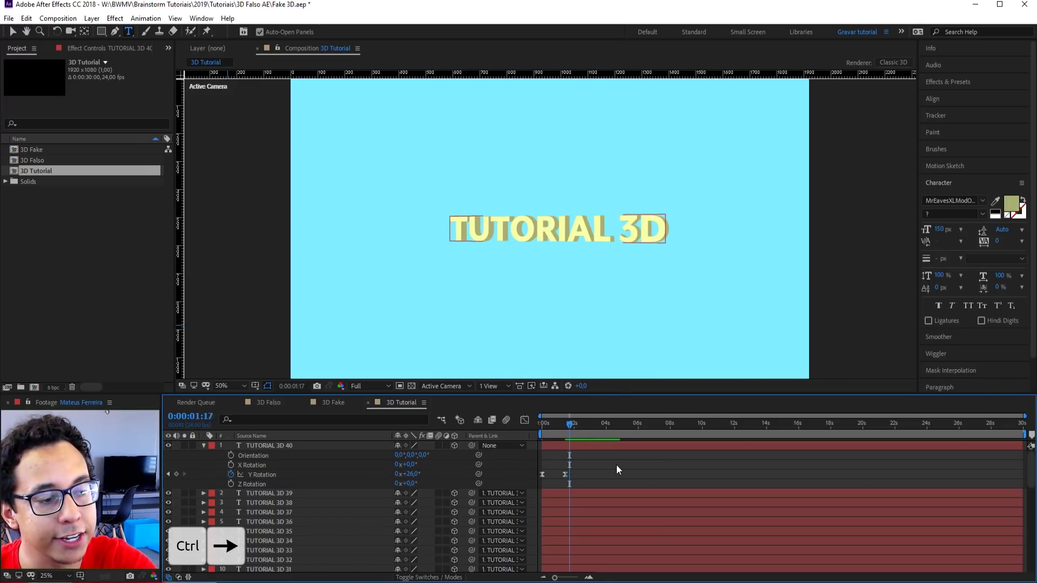
{"action": "key", "text": "ctrl+Right"}
{"action": "key", "text": "ctrl+Right"}
{"action": "key", "text": "ctrl+Right"}
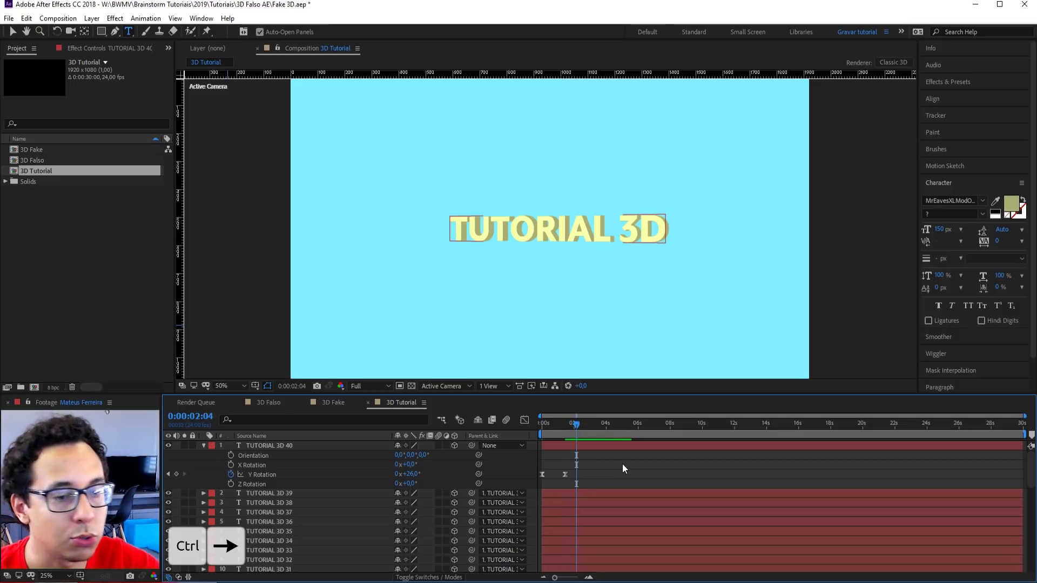
{"action": "left_click_drag", "start_coordinate": [406, 474], "coordinate": [469, 474]}
Keyframe the Y Rotation of TUTORIAL 3D 40 at 0° at 0:00:02:09.
{"action": "key", "text": "ctrl+Right"}
{"action": "key", "text": "ctrl+Right"}
{"action": "key", "text": "ctrl+Right"}
{"action": "key", "text": "ctrl+Right"}
{"action": "key", "text": "ctrl+Right"}
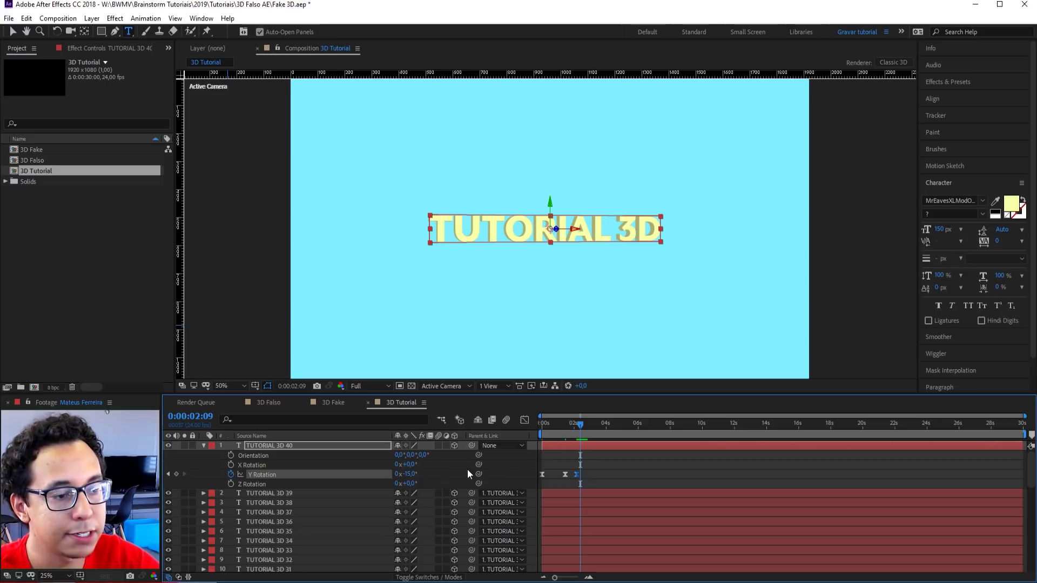
{"action": "type", "text": "0"}
{"action": "key", "text": "Return"}
Apply Easy Ease to all the Y Rotation keyframes of TUTORIAL 3D 40 and preview the animation from the start.
{"action": "left_click_drag", "start_coordinate": [608, 459], "coordinate": [531, 488]}
{"action": "key", "text": "F9"}
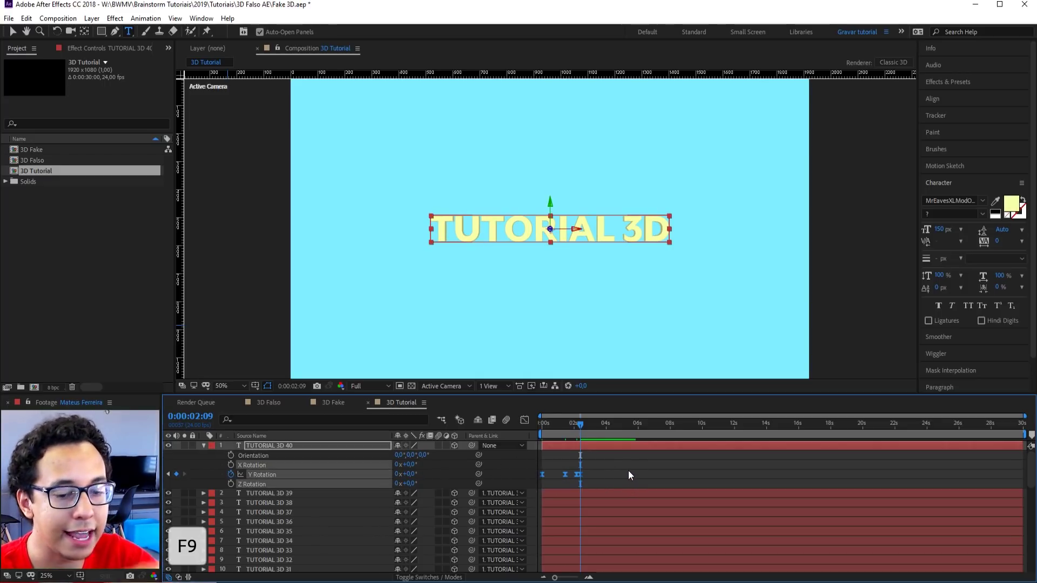
{"action": "left_click", "coordinate": [613, 464]}
{"action": "left_click_drag", "start_coordinate": [579, 425], "coordinate": [521, 432]}
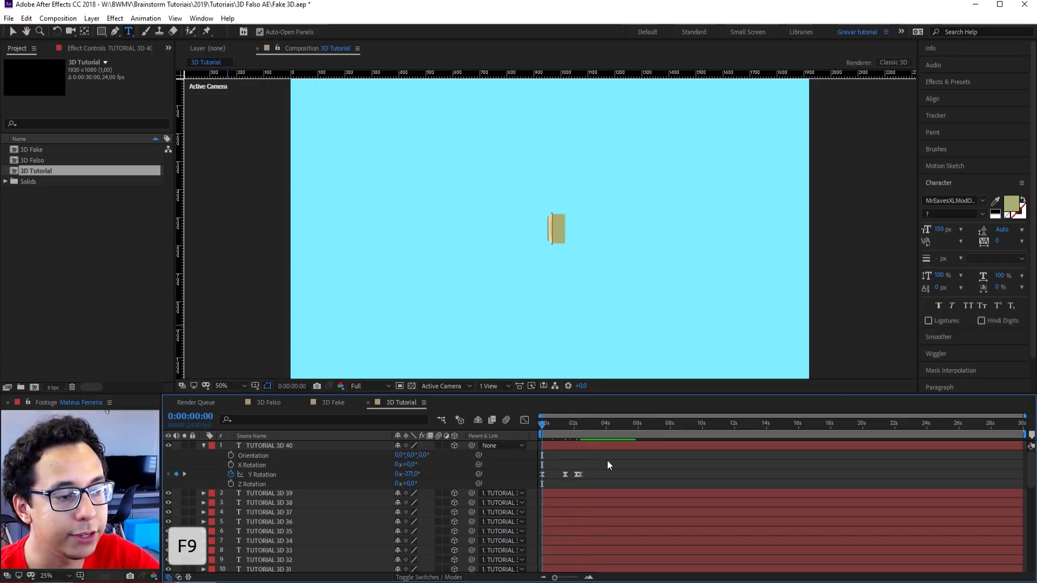
{"action": "key", "text": "space"}
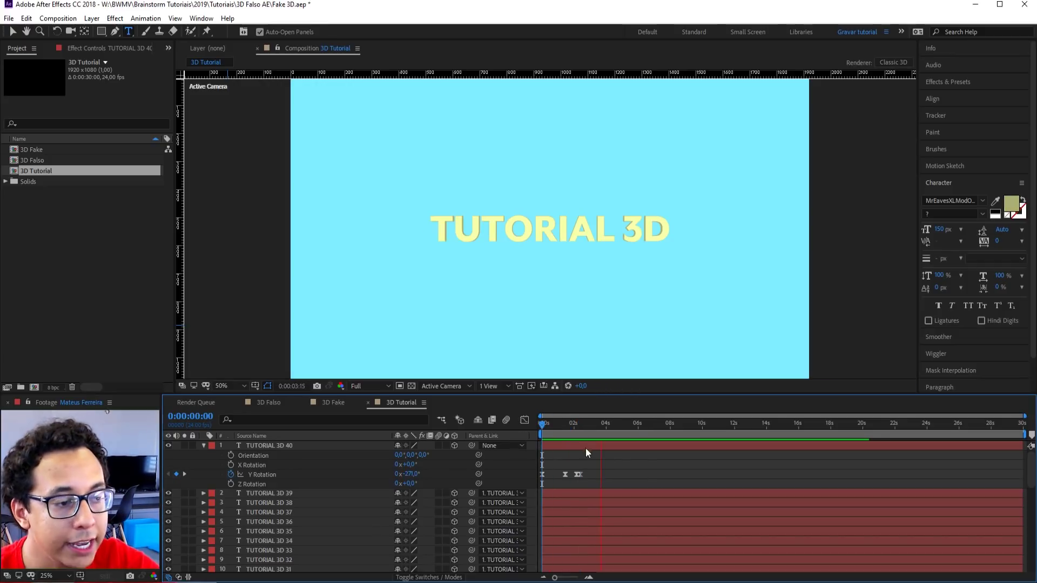
{"action": "key", "text": "space"}
Move the last Y Rotation keyframe slightly later in time and replay the animation.
{"action": "left_click_drag", "start_coordinate": [578, 474], "coordinate": [581, 475]}
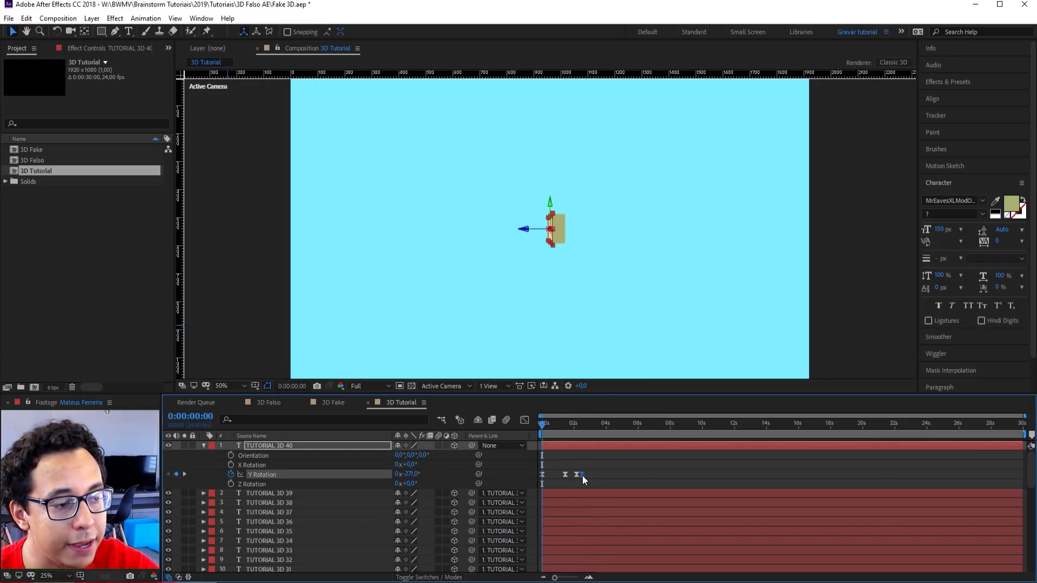
{"action": "left_click", "coordinate": [601, 472]}
{"action": "key", "text": "space"}
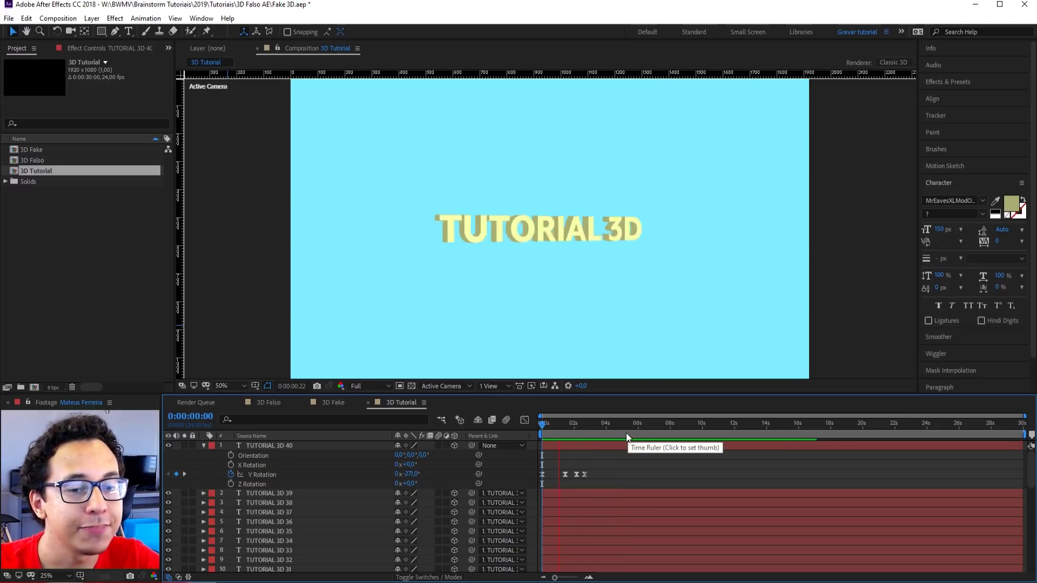
{"action": "key", "text": "space"}
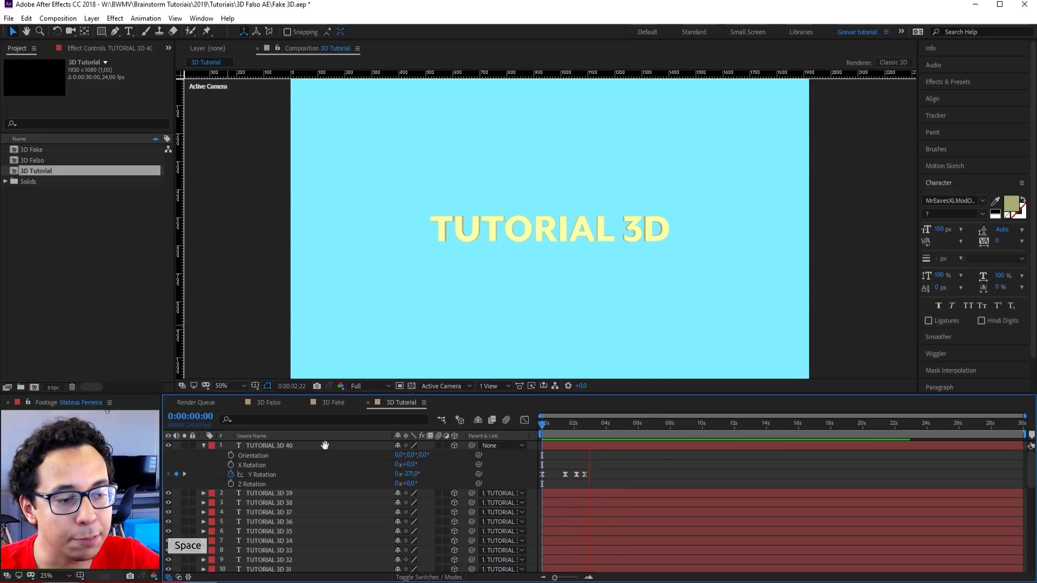
Pre-compose all the text layers from TUTORIAL 3D 40 down to TUTORIAL 3D into a composition named Texto 3D, leaving Background out.
{"action": "left_click", "coordinate": [316, 446]}
{"action": "scroll", "coordinate": [316, 475], "scroll_direction": "down", "scroll_amount": 10}
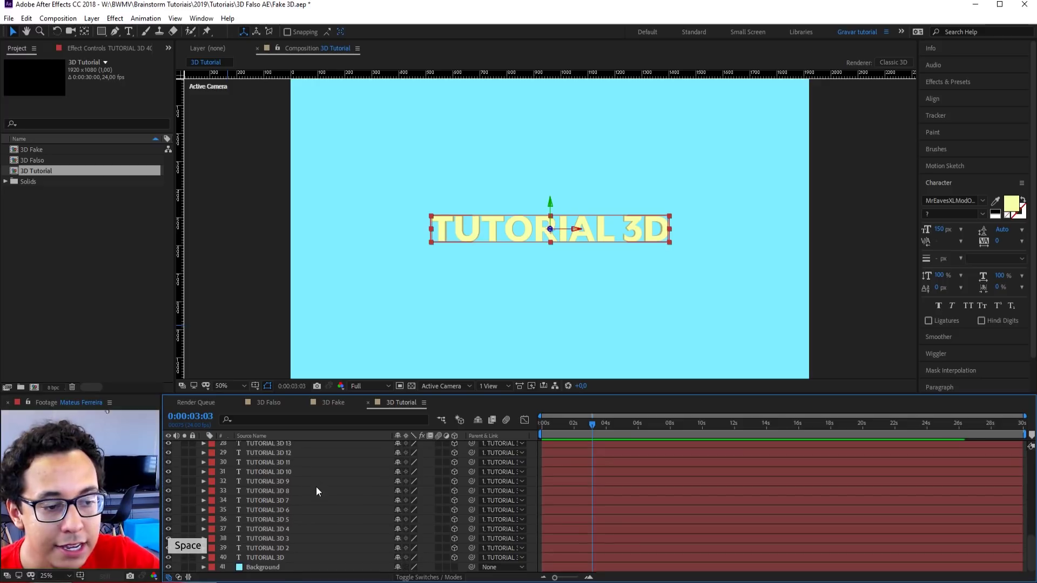
{"action": "left_click", "coordinate": [280, 557], "text": "shift"}
{"action": "scroll", "coordinate": [322, 509], "scroll_direction": "up", "scroll_amount": 10}
{"action": "right_click", "coordinate": [296, 527]}
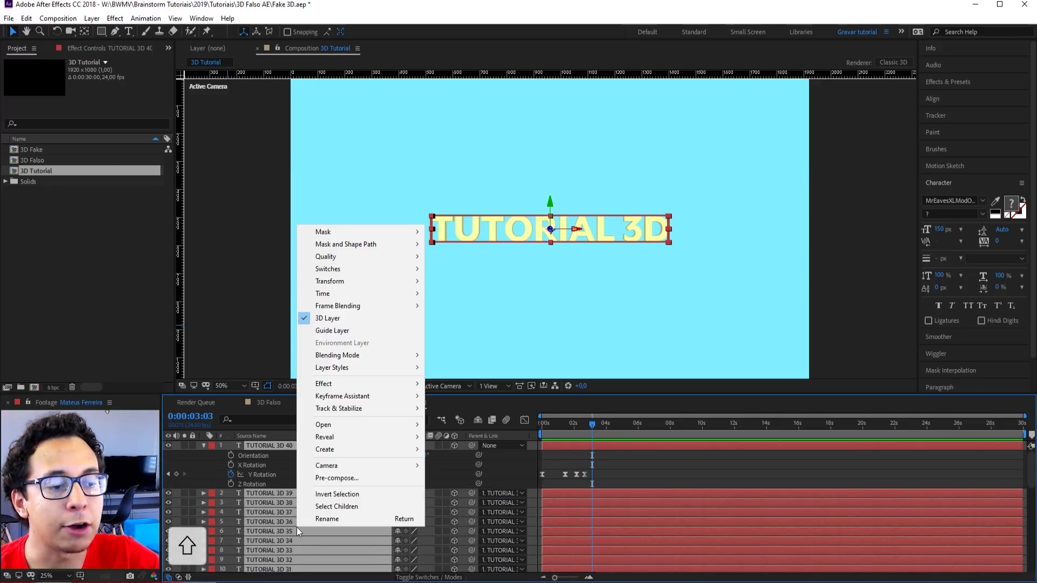
{"action": "left_click", "coordinate": [335, 478]}
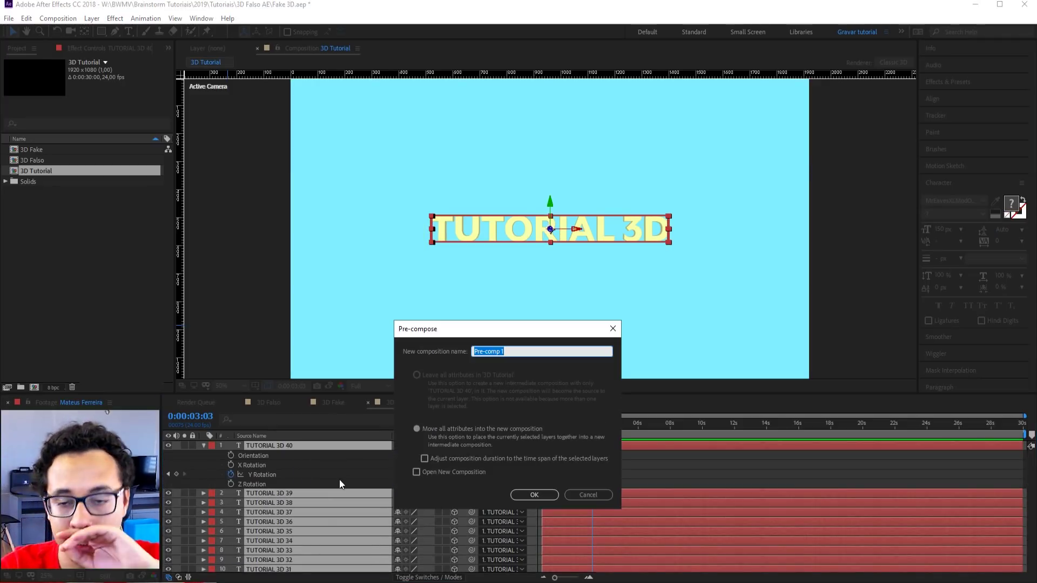
{"action": "key", "text": "shift"}
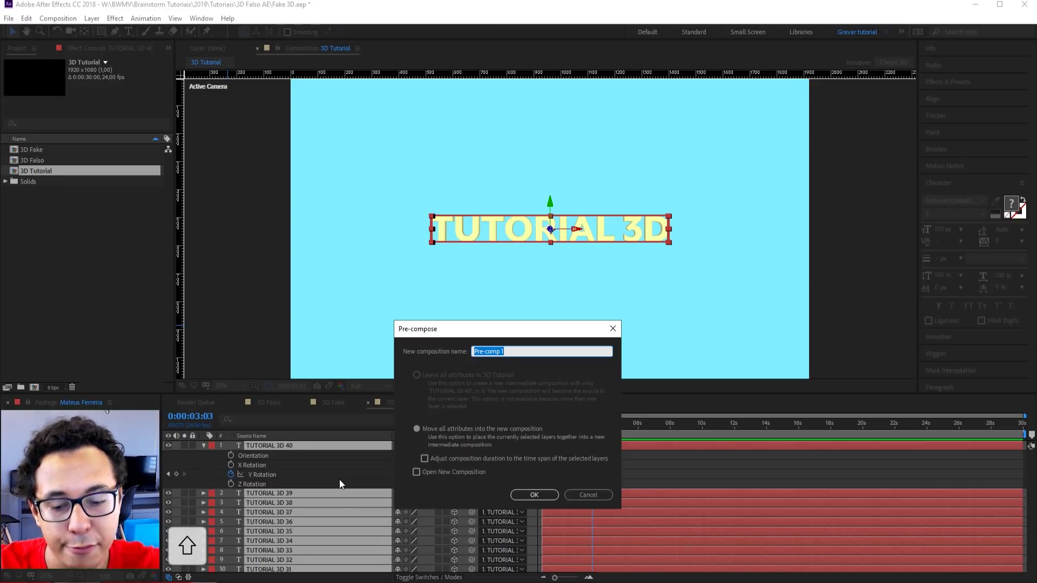
{"action": "type", "text": "Texto 3"}
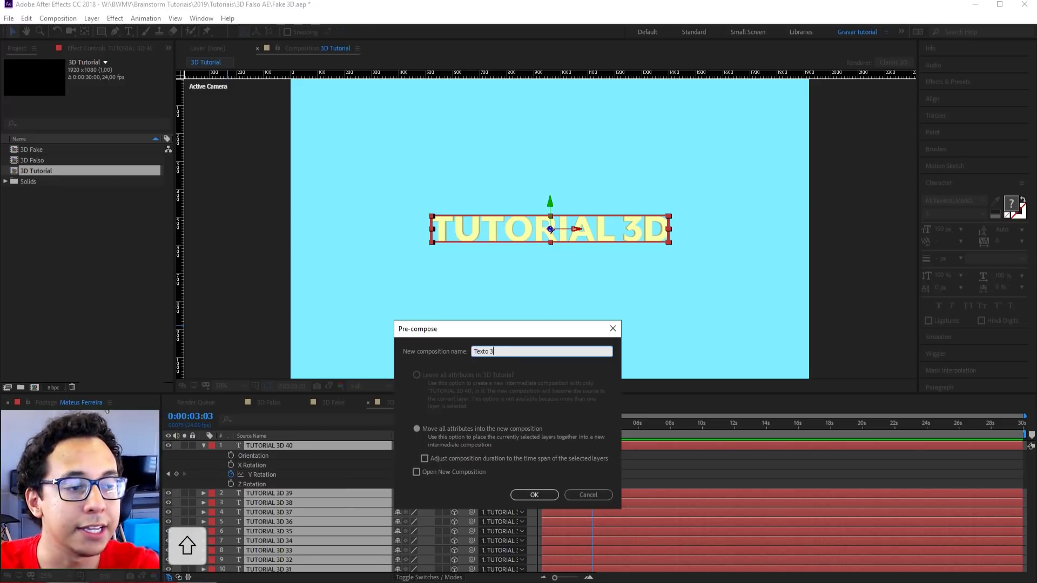
{"action": "type", "text": "D"}
{"action": "key", "text": "Return"}
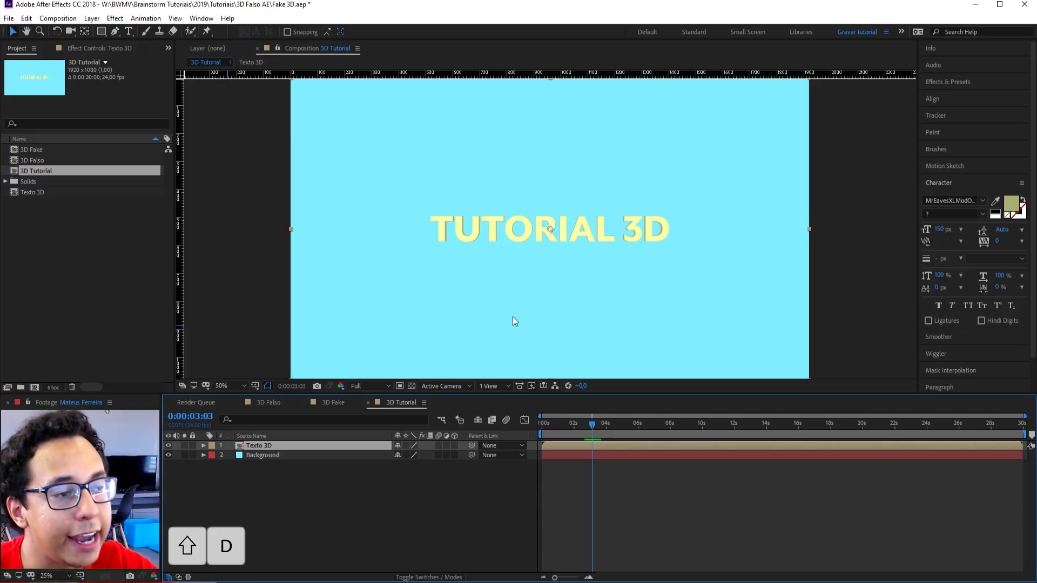
Enable Collapse Transformations and 3D on the Texto 3D layer, and set its Y Rotation to 4°.
{"action": "left_click", "coordinate": [406, 445]}
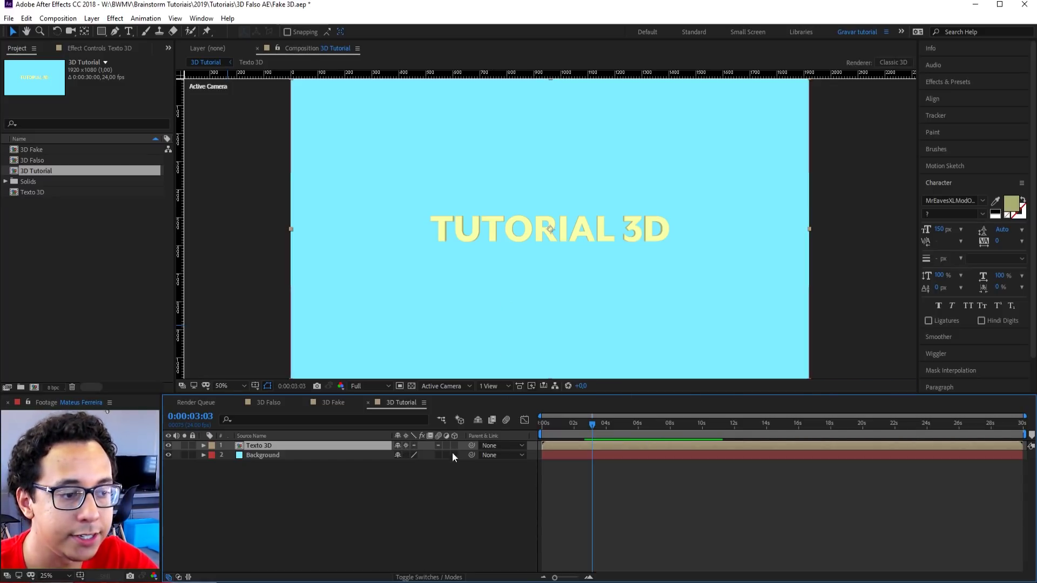
{"action": "left_click", "coordinate": [455, 445]}
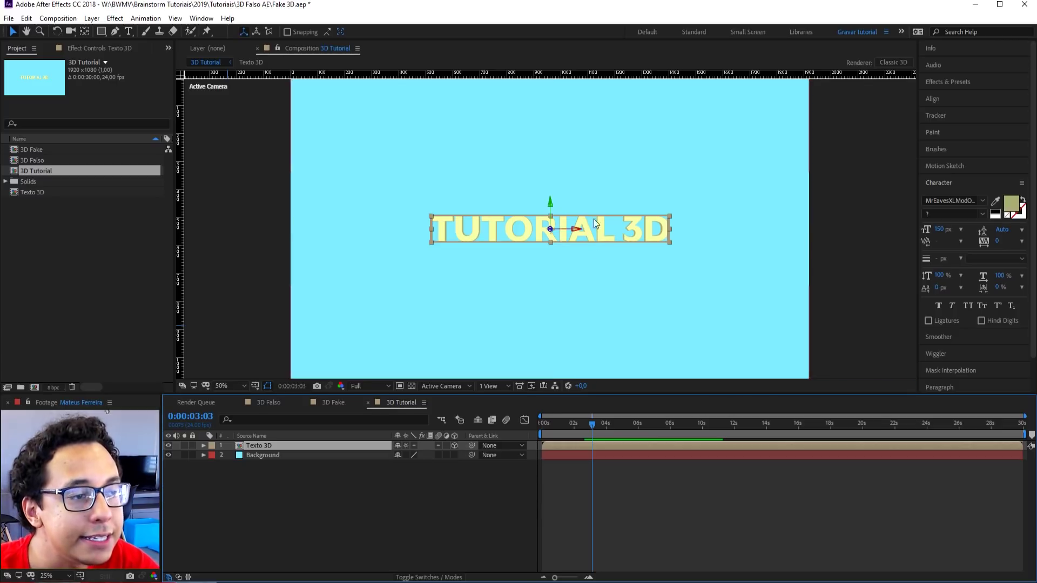
{"action": "key", "text": "r"}
{"action": "mouse_move", "coordinate": [410, 475]}
{"action": "left_mouse_down"}
{"action": "mouse_move", "coordinate": [440, 475]}
{"action": "mouse_move", "coordinate": [419, 481]}
{"action": "left_mouse_up"}
{"action": "left_click", "coordinate": [642, 460]}
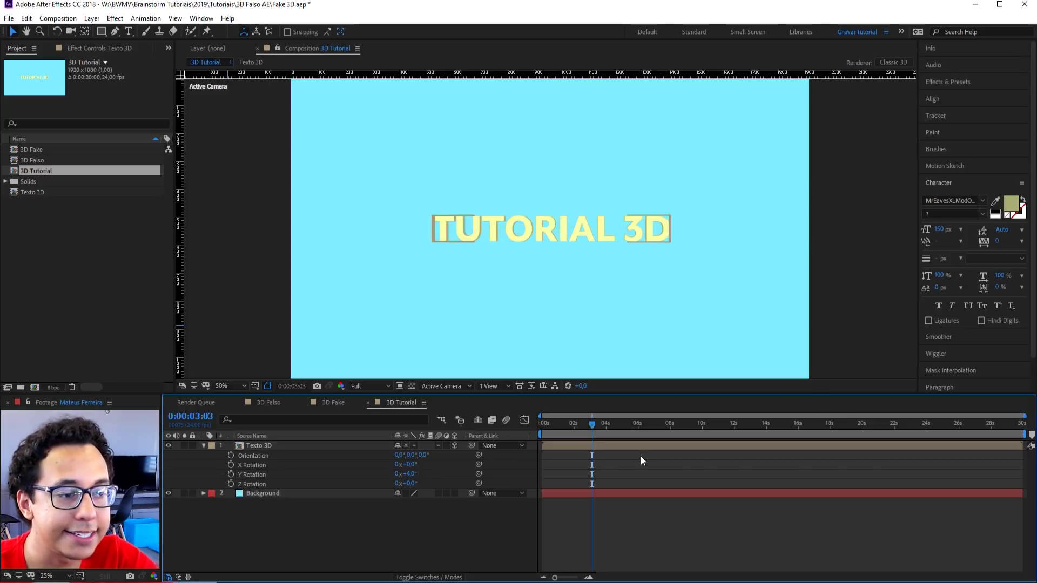
Preview the pre-composed Texto 3D title from near the beginning of the composition.
{"action": "key", "text": "space"}
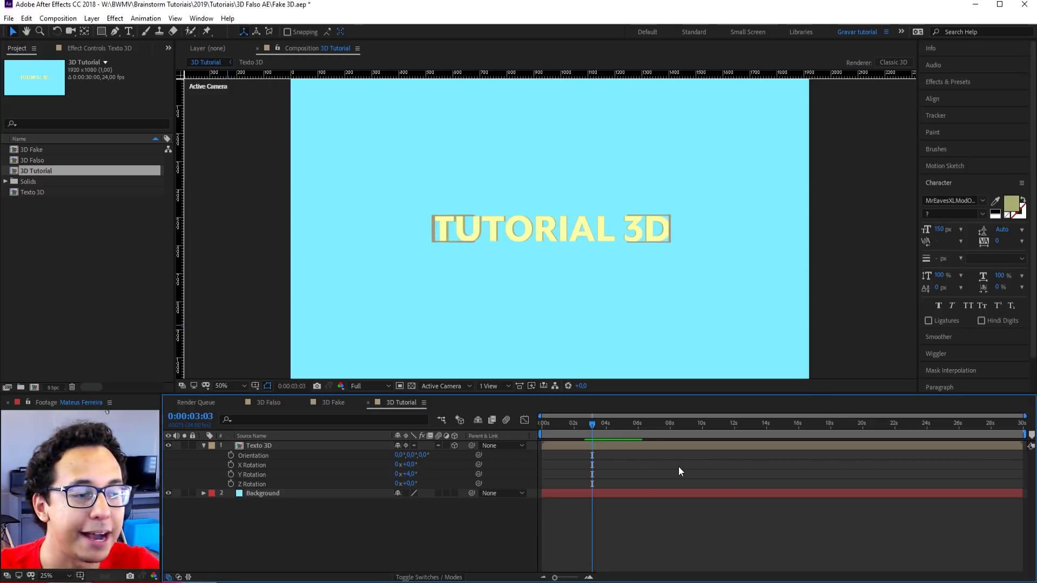
{"action": "left_click_drag", "start_coordinate": [590, 431], "coordinate": [543, 431]}
{"action": "key", "text": "space"}
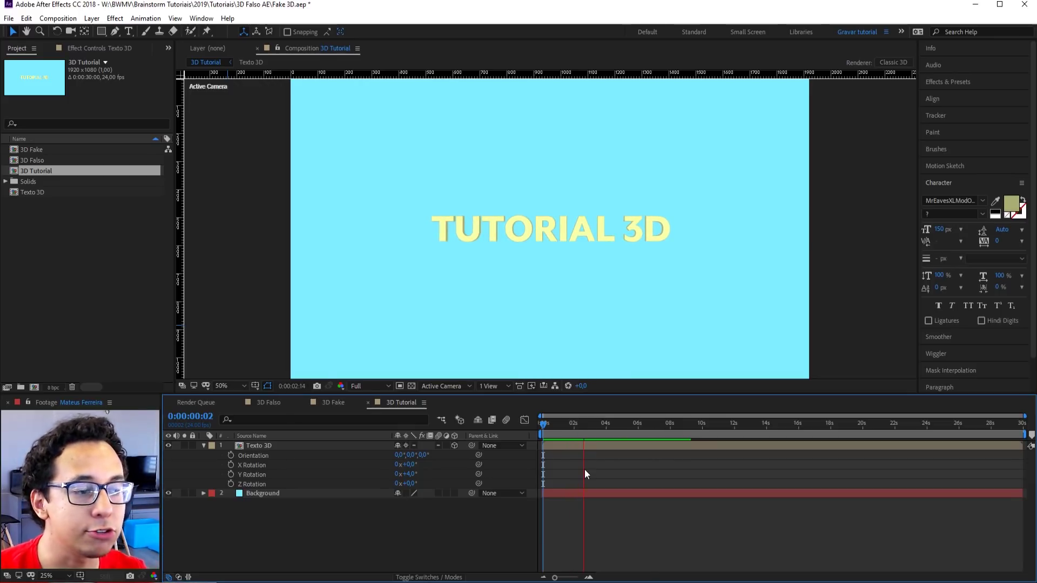
{"action": "key", "text": "space"}
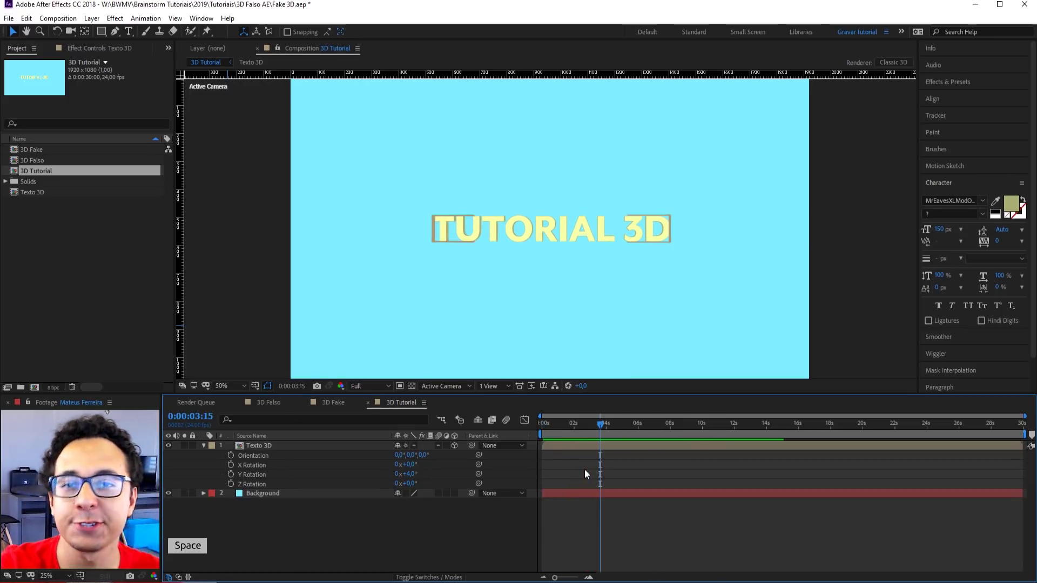